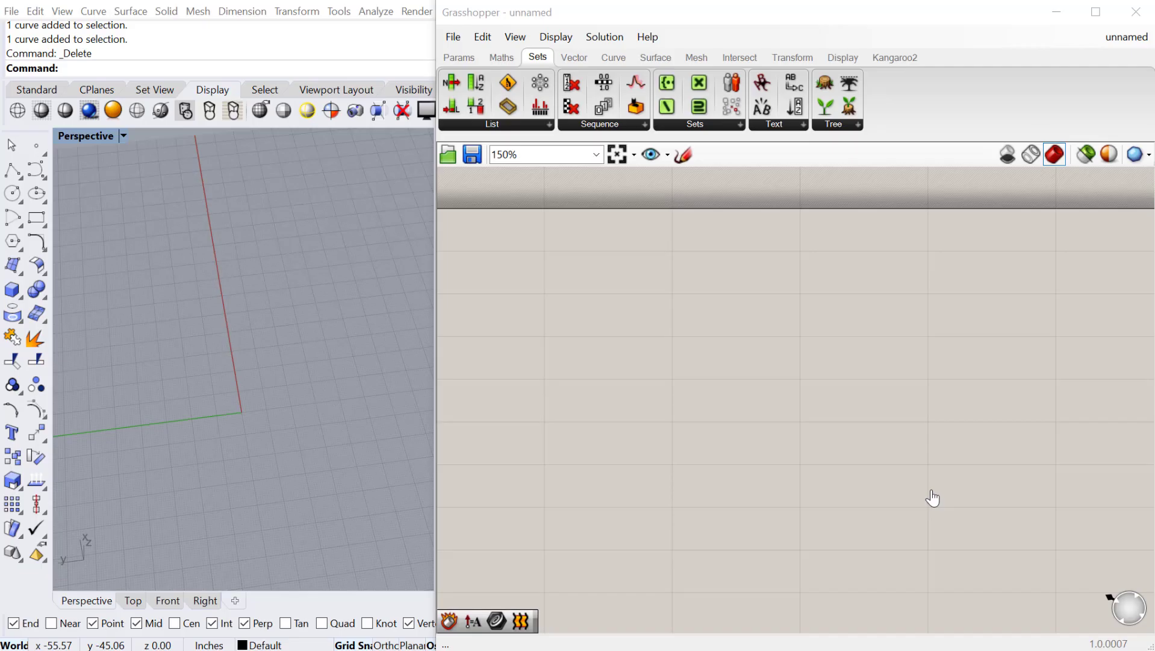
Draw a freeform S-shaped control-point curve with six points across the upper part of the Perspective viewport's grid
scroll(308, 360, down, 3)
click(248, 366)
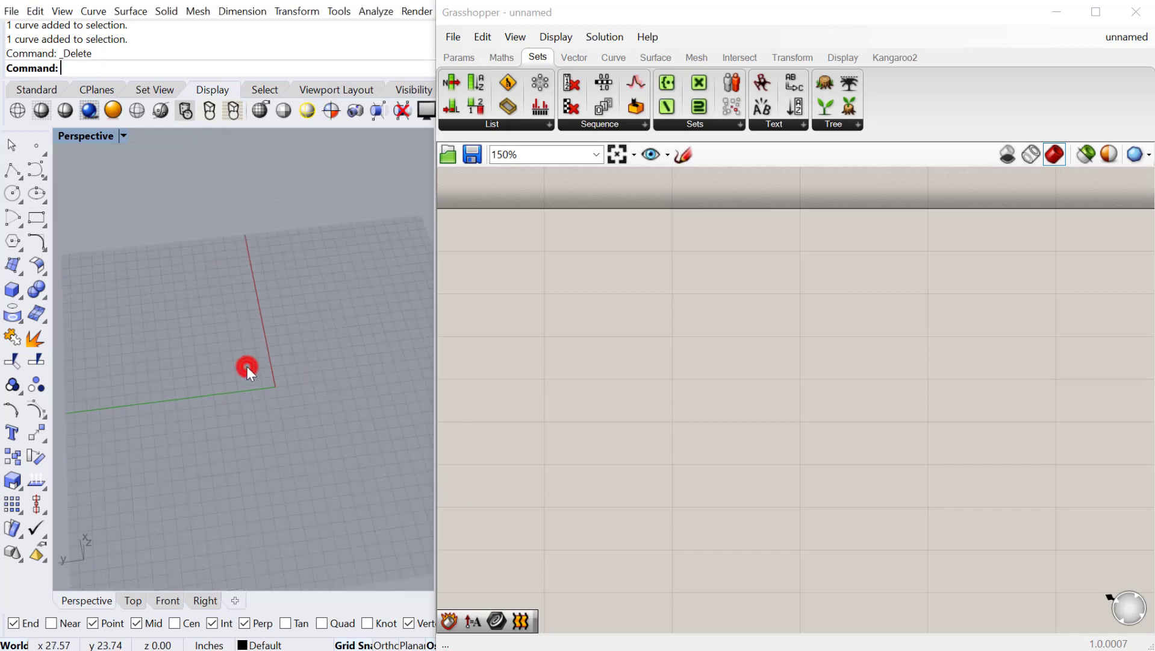
text(Curve)
key(Return)
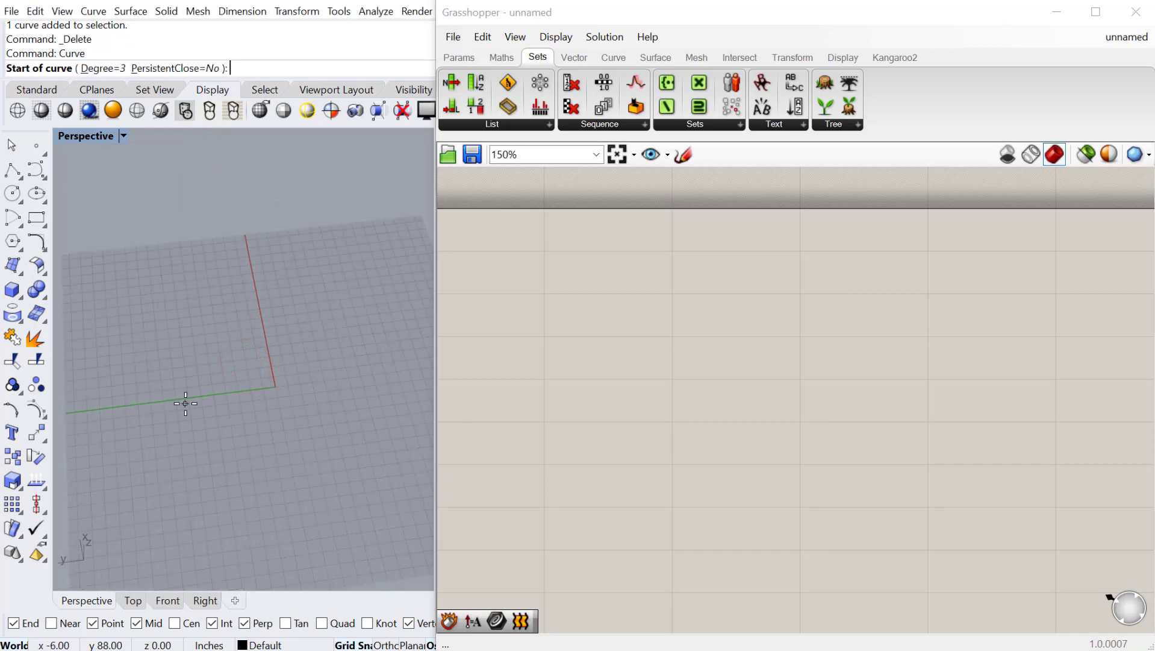
click(90, 454)
click(120, 375)
click(187, 337)
click(252, 376)
click(257, 306)
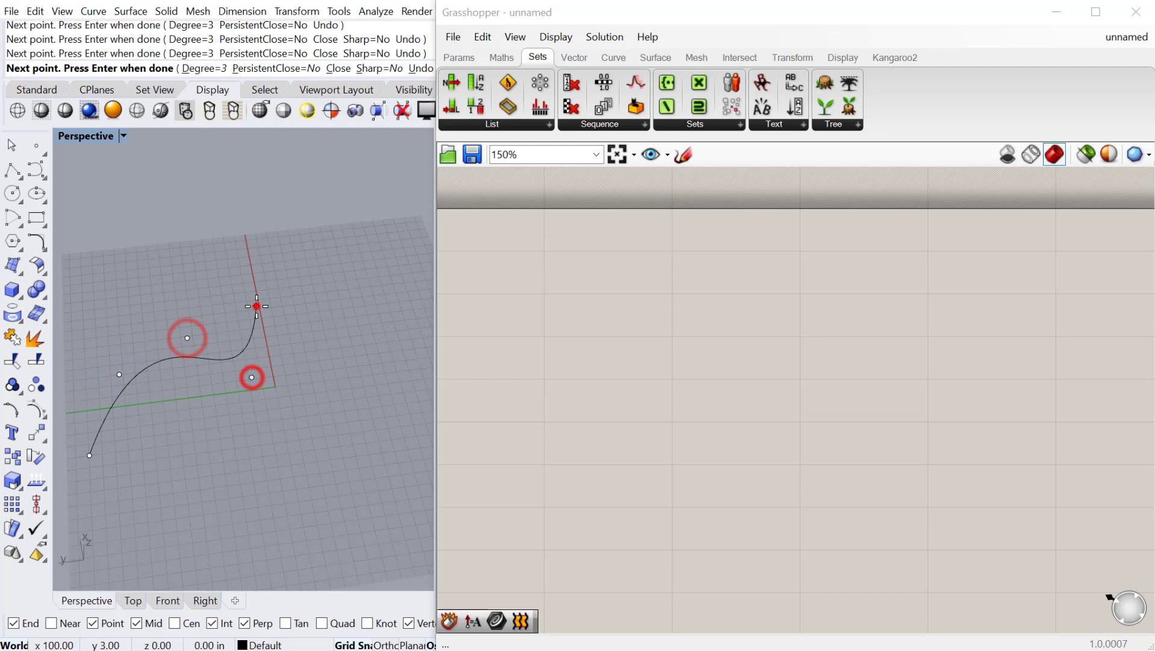
click(341, 284)
right_click(341, 285)
Draw a second six-point freeform curve below the first one, running roughly parallel to it
right_click(164, 481)
click(163, 479)
click(145, 522)
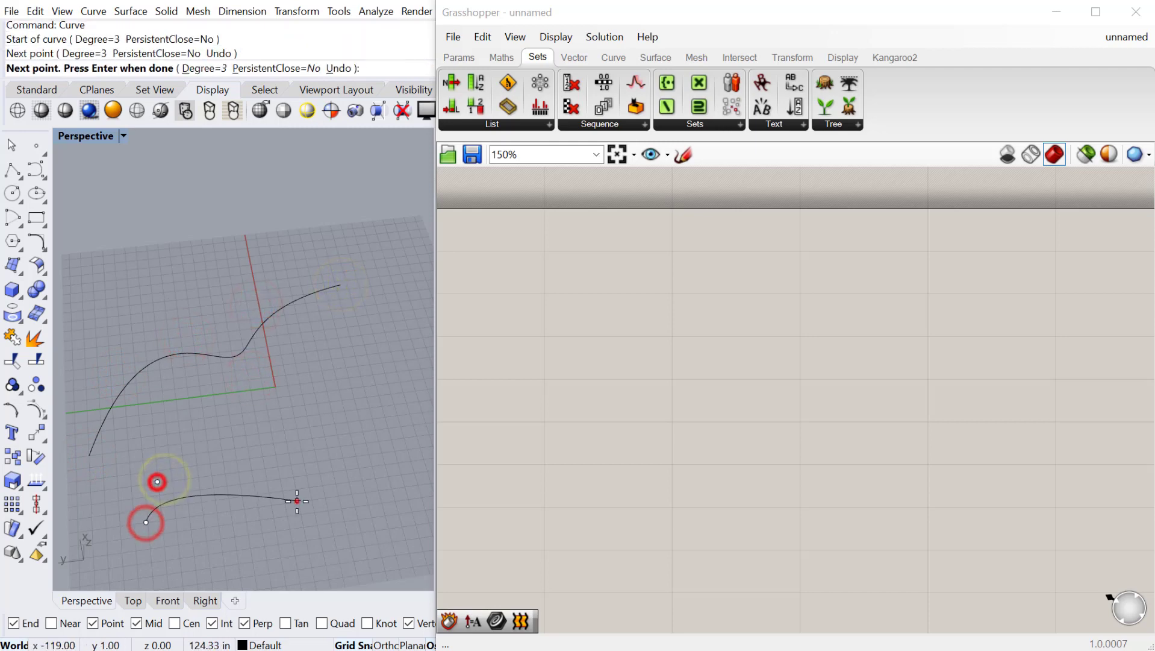
click(297, 500)
click(297, 429)
click(371, 422)
click(378, 368)
key(Return)
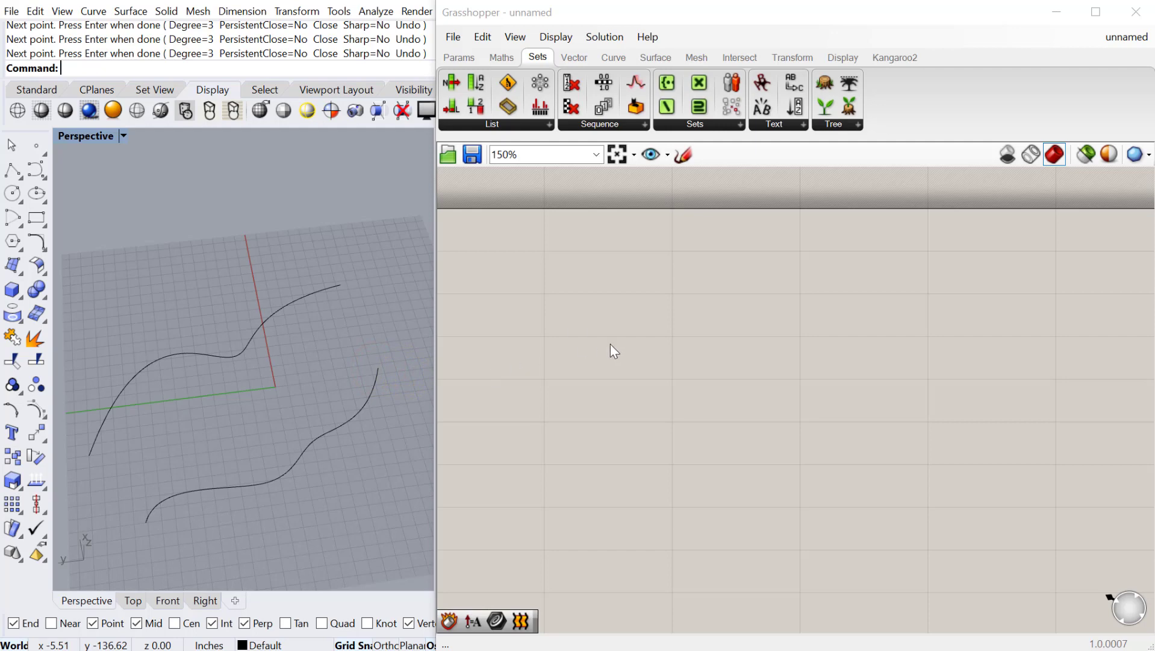
Place a Curve parameter on the Grasshopper canvas and duplicate it just below
double_click(575, 325)
text(curve)
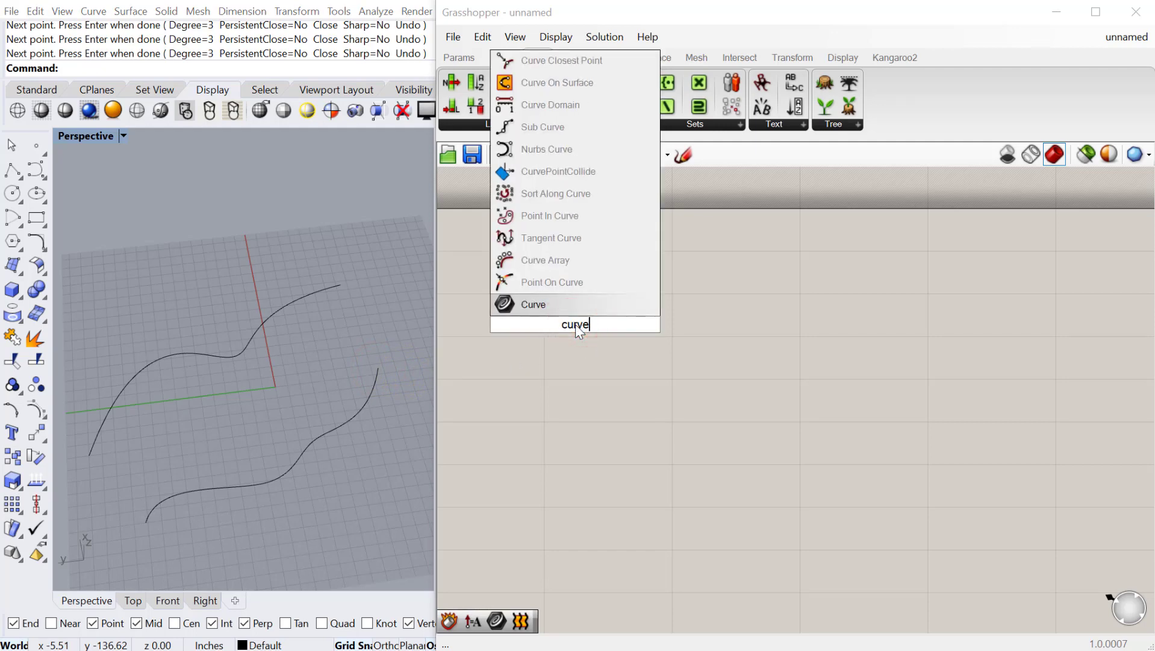
key(Return)
scroll(605, 362, up, 3)
alt+drag(558, 276, 559, 346)
Reference the upper Rhino curve in the first Curve parameter and the lower Rhino curve in the second
click(304, 343)
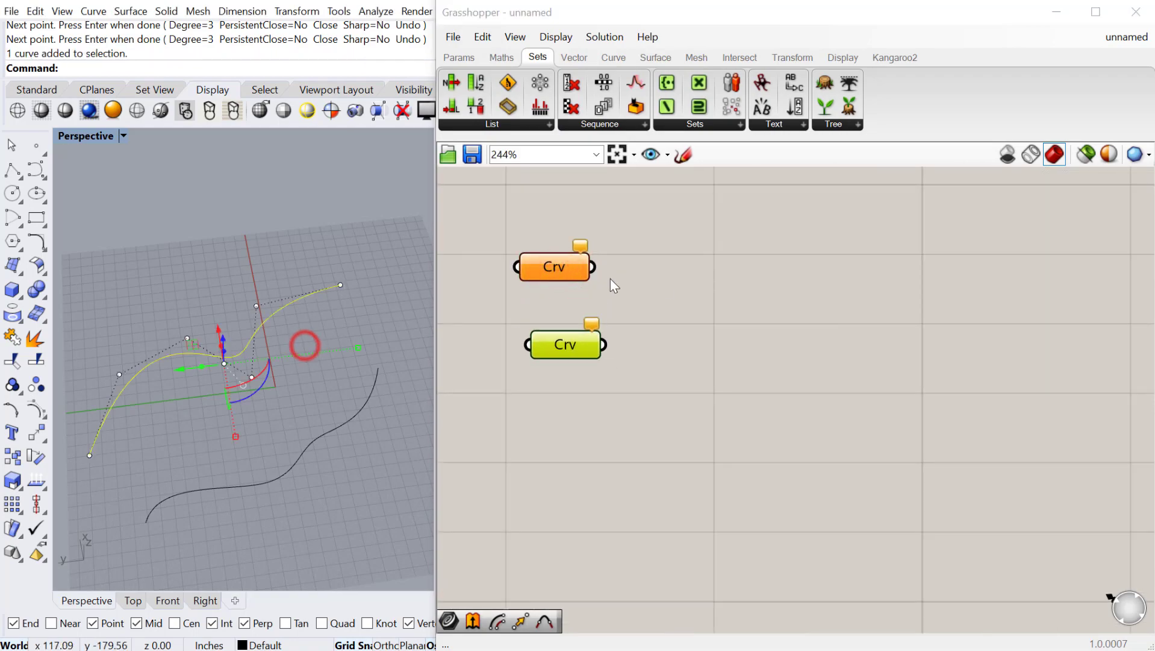
right_click(558, 266)
click(614, 476)
click(279, 491)
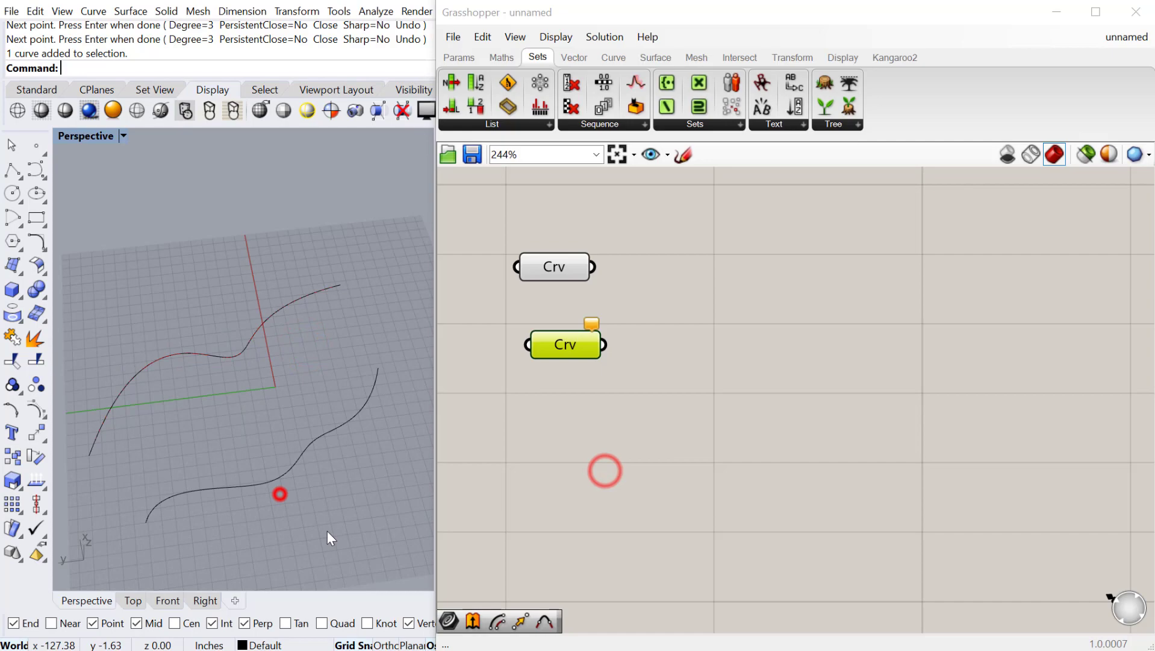
right_click(333, 534)
right_click(574, 352)
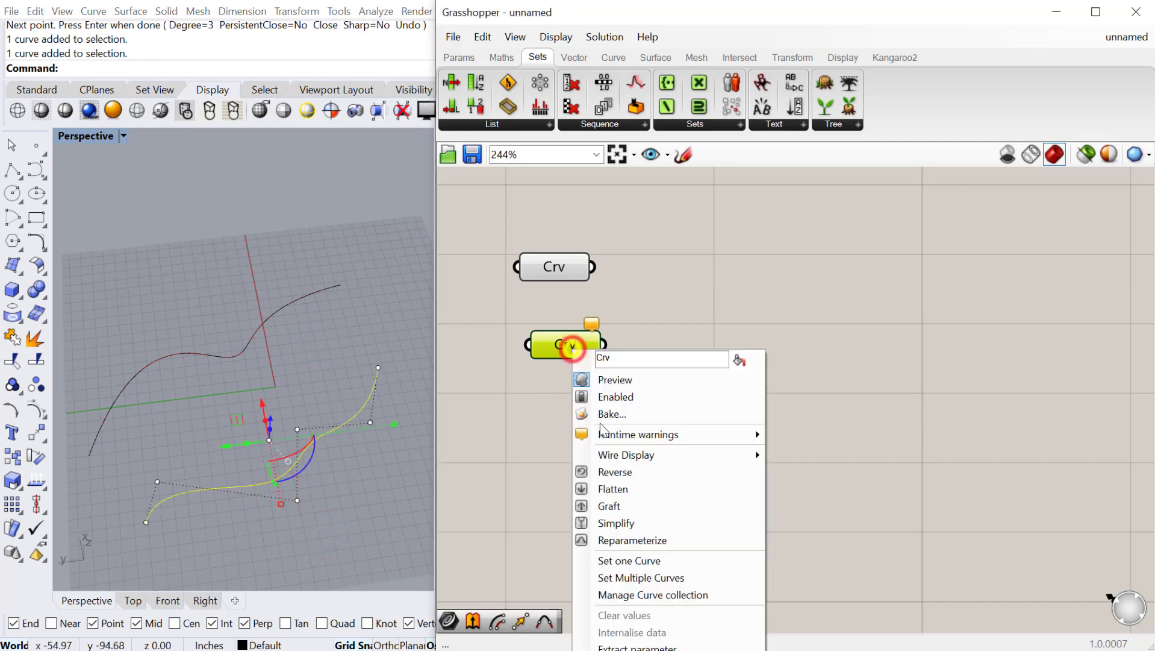
click(642, 561)
Hide both original curves in the Rhino viewport
right_click(304, 510)
drag(365, 501, 160, 239)
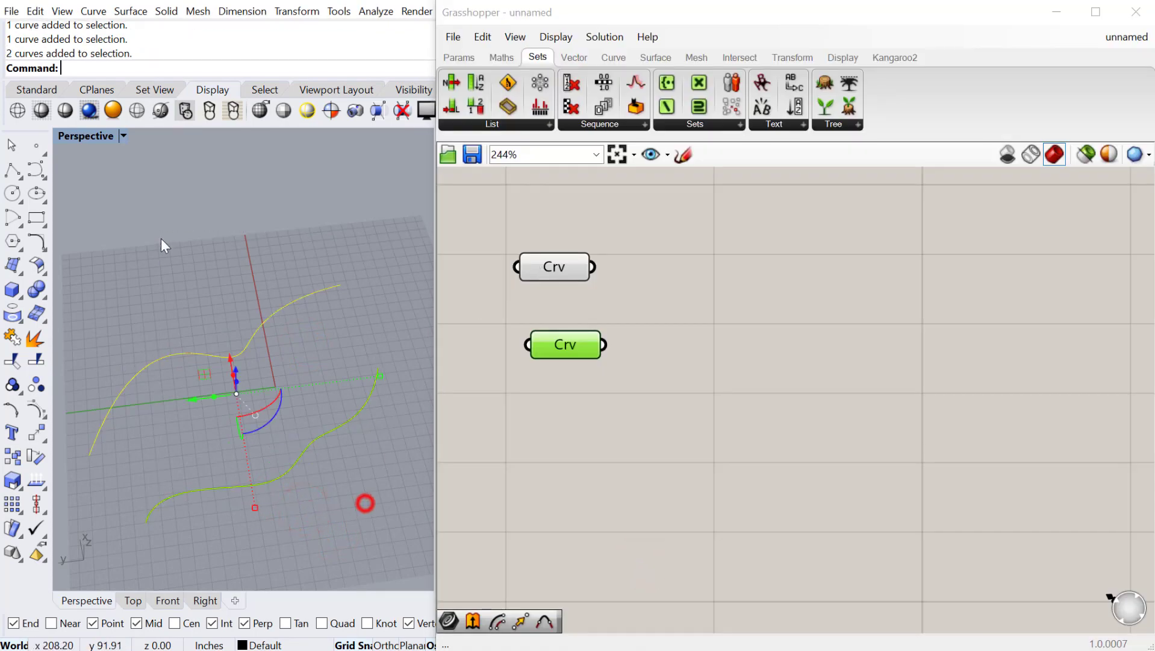
text(Hide)
key(Return)
right_drag(235, 521, 250, 485)
Add a Divide Curve component to the right of the parameters and feed the first Curve parameter into its curve input
double_click(677, 298)
text(divid)
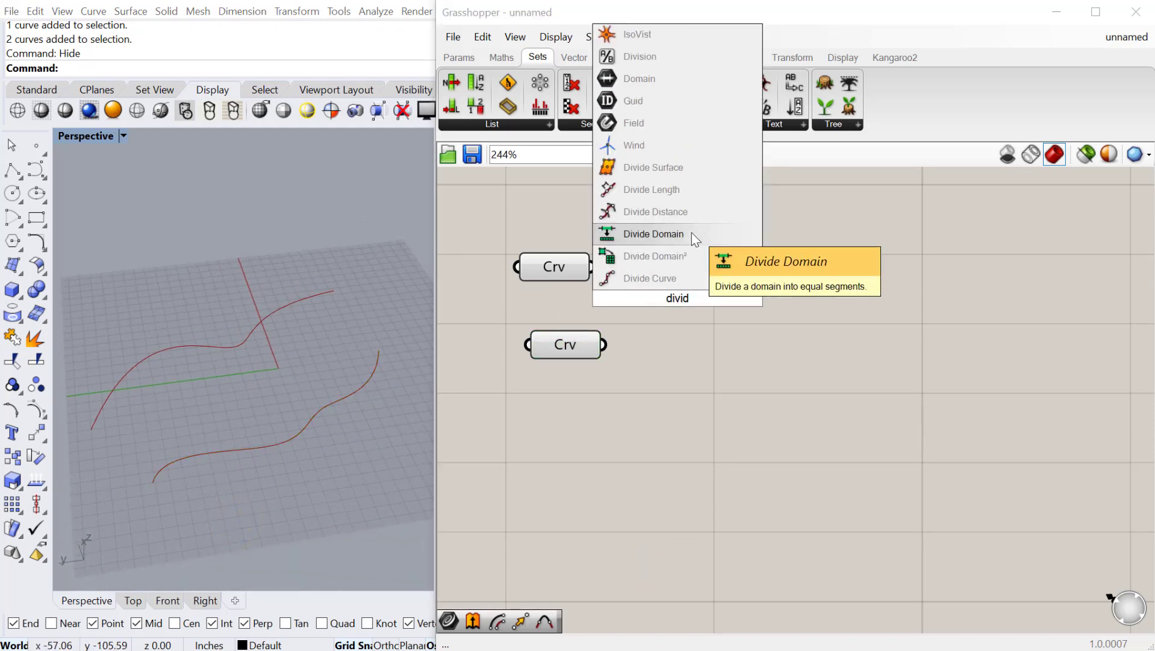
click(650, 277)
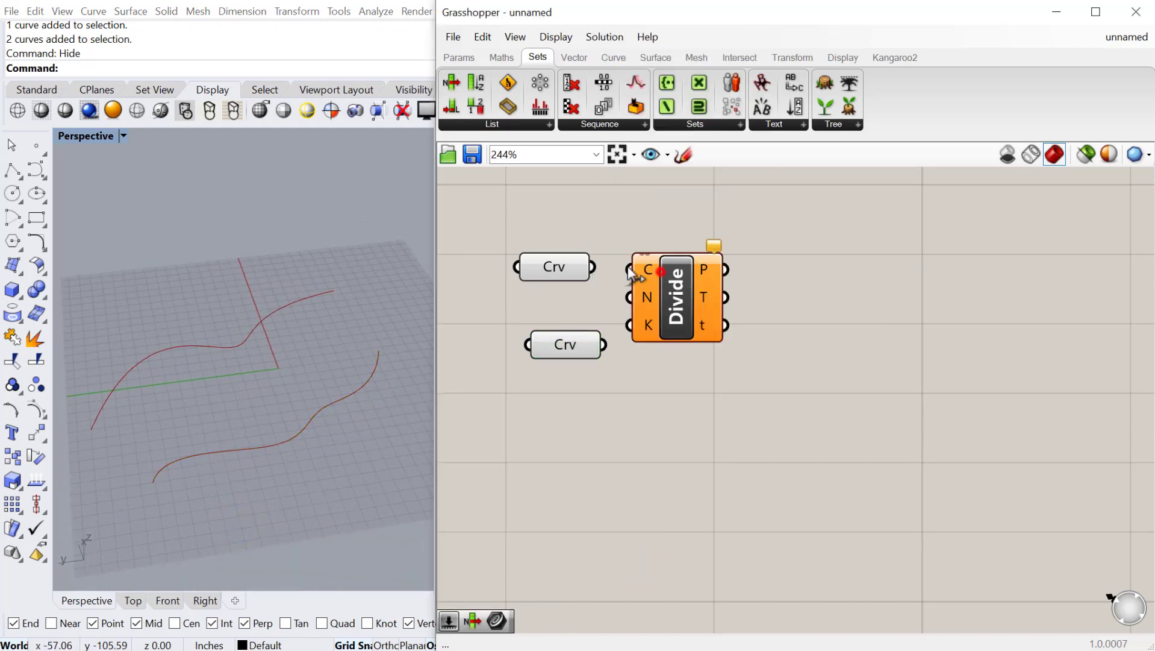
drag(592, 267, 637, 266)
drag(677, 317, 744, 293)
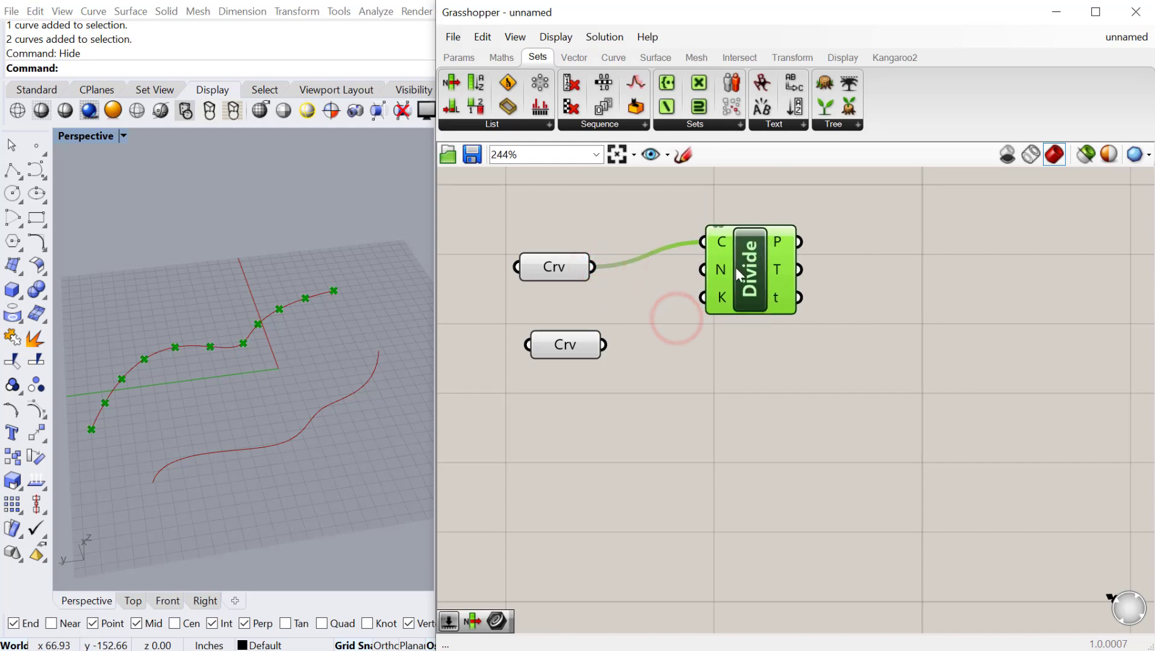
Create a number slider with the value 2 and connect it to Divide Curve's count input
double_click(608, 314)
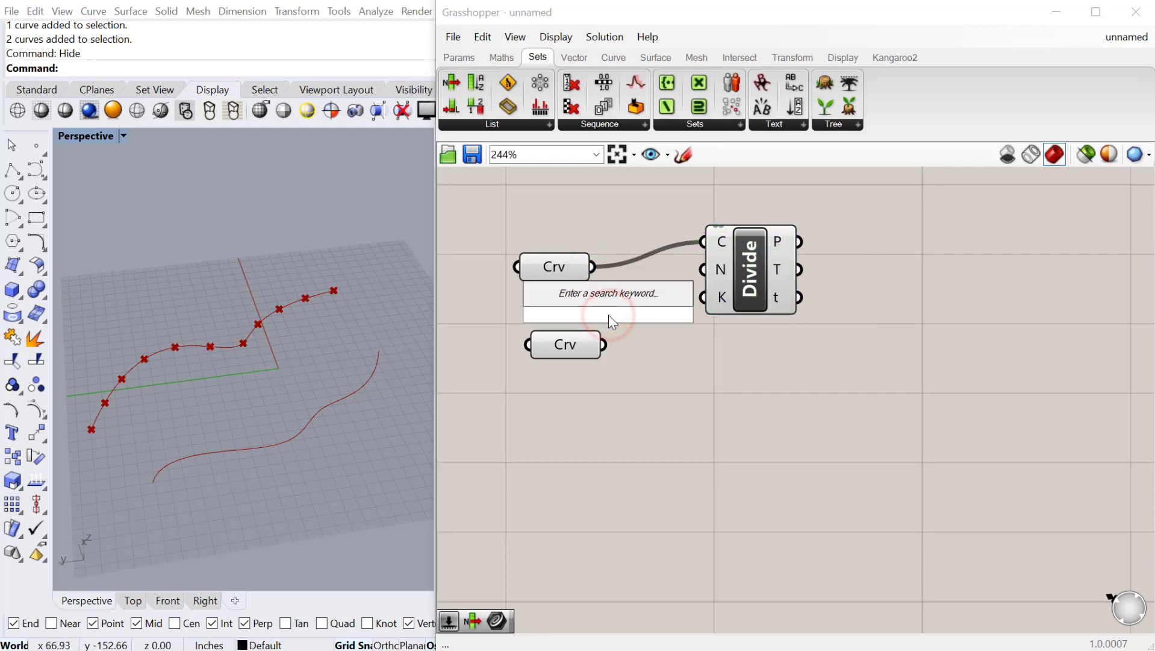
text(2<2)
key(Return)
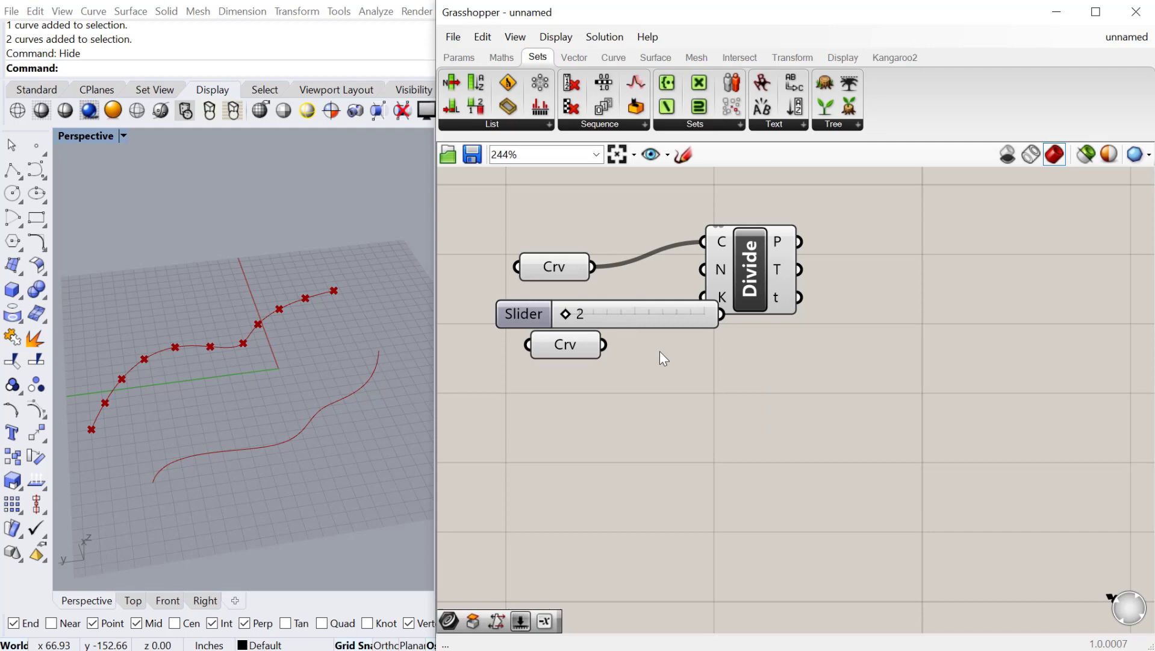
drag(722, 314, 703, 269)
drag(762, 301, 860, 306)
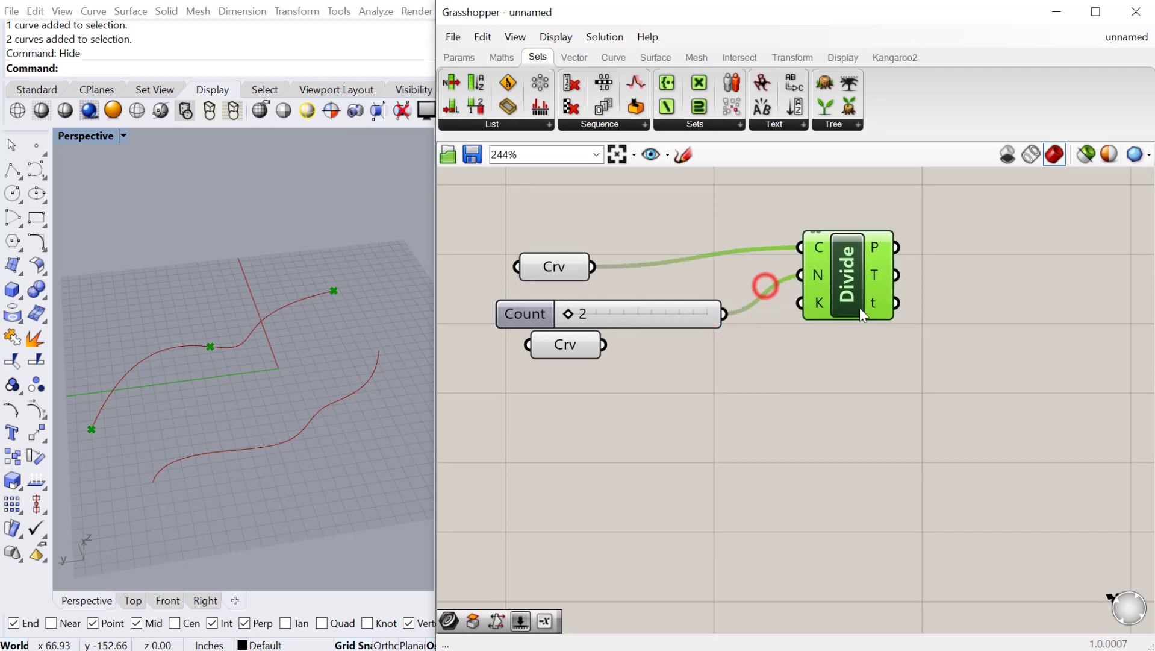
Duplicate the count slider and Divide Curve below the originals, and connect the second Curve parameter to the copy
drag(917, 378, 688, 285)
key(ctrl+c)
key(ctrl+v)
drag(848, 288, 820, 436)
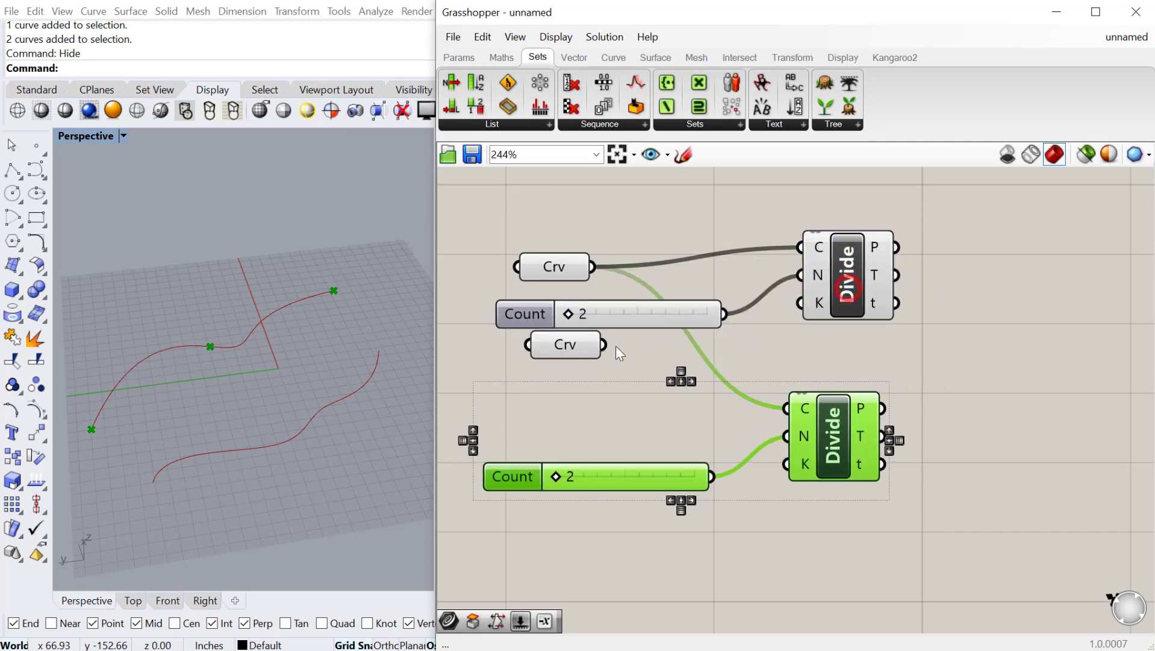
drag(574, 360, 813, 439)
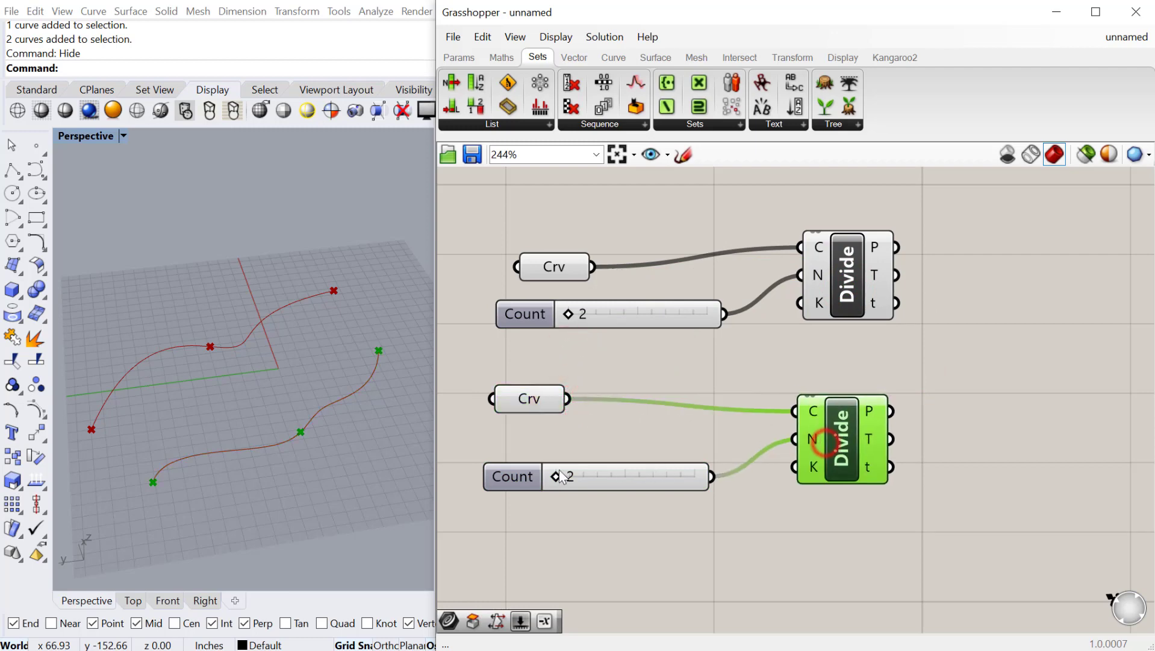
Set the lower curve's division count to 10 and the upper curve's division count to 6
drag(593, 476, 617, 476)
click(568, 313)
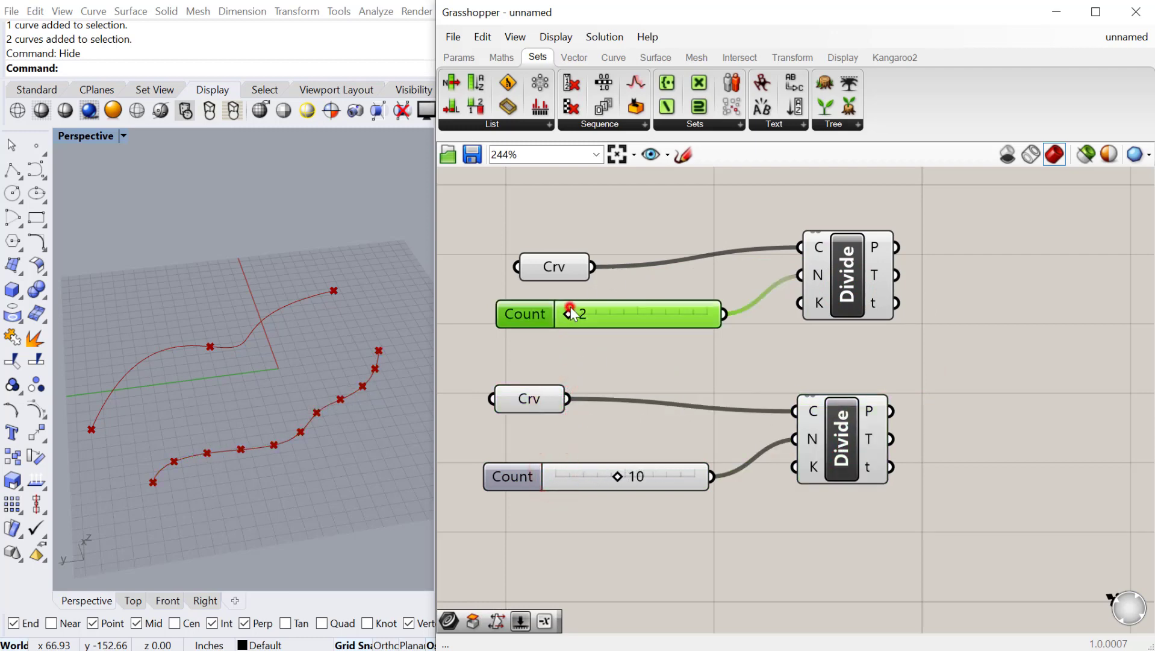
drag(569, 318, 600, 313)
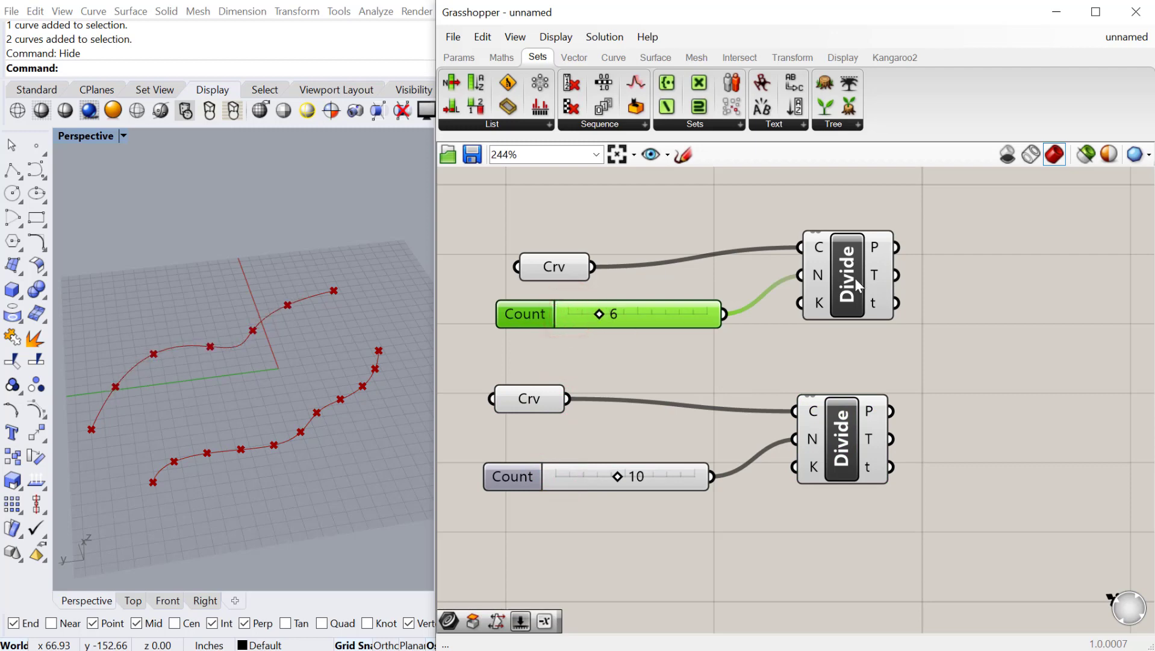
mouse_move(850, 289)
mouse_down()
mouse_move(858, 280)
mouse_move(827, 292)
mouse_up()
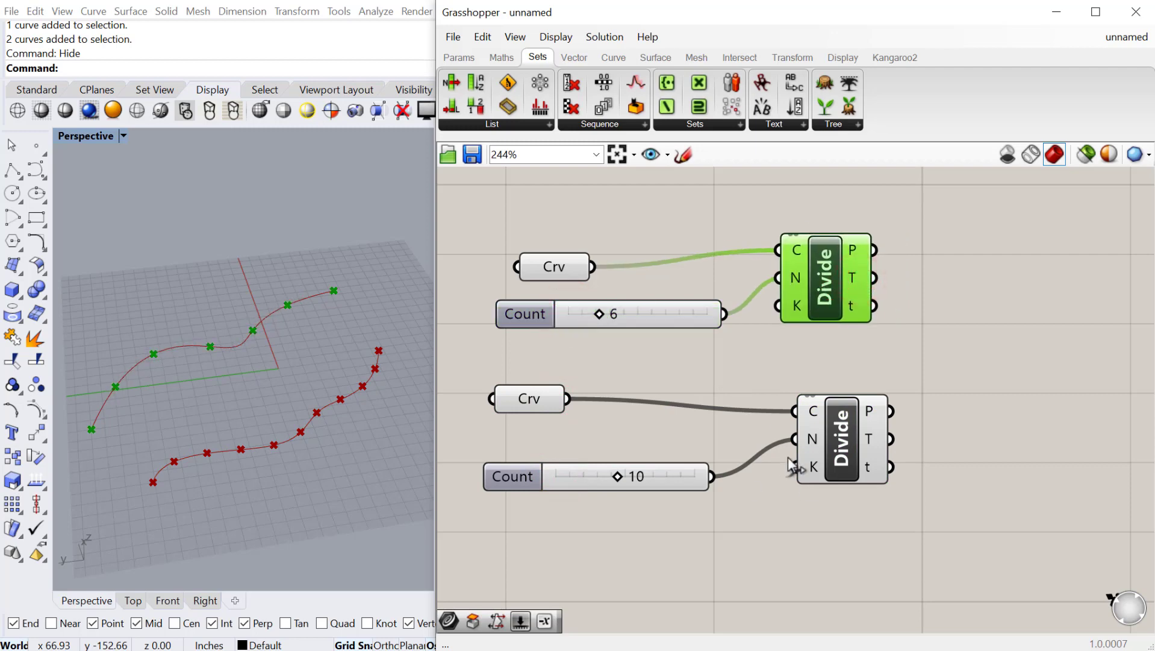
drag(599, 316, 599, 315)
Add a Shortest List component to the right of the two Divide Curve components
double_click(949, 319)
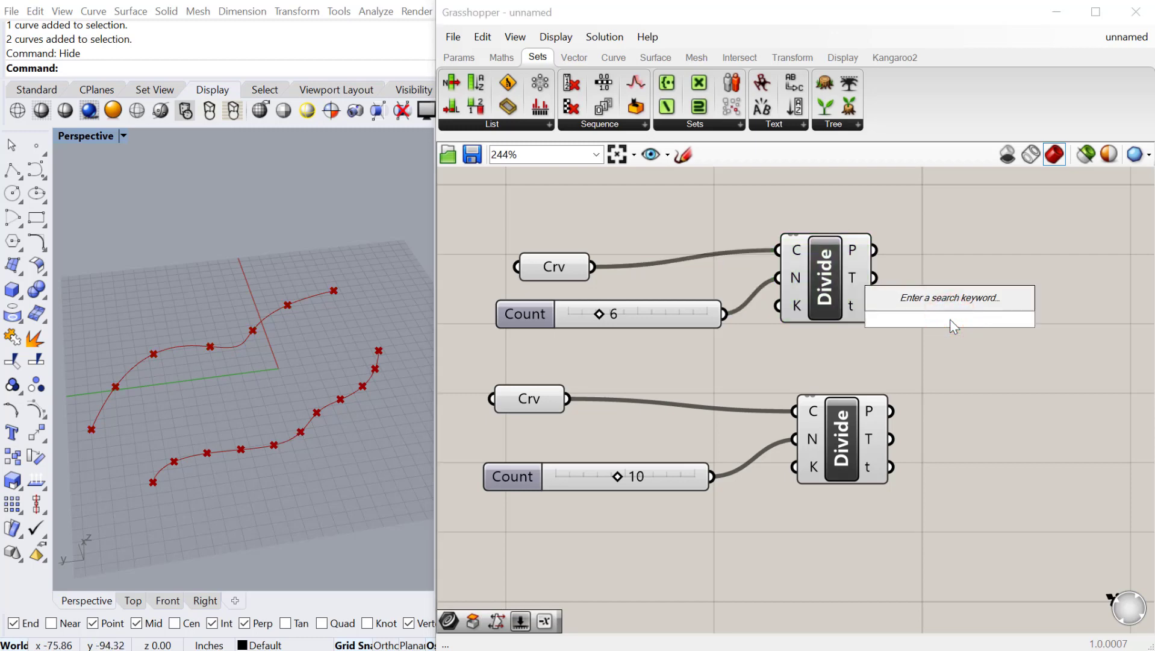
text(short)
key(Return)
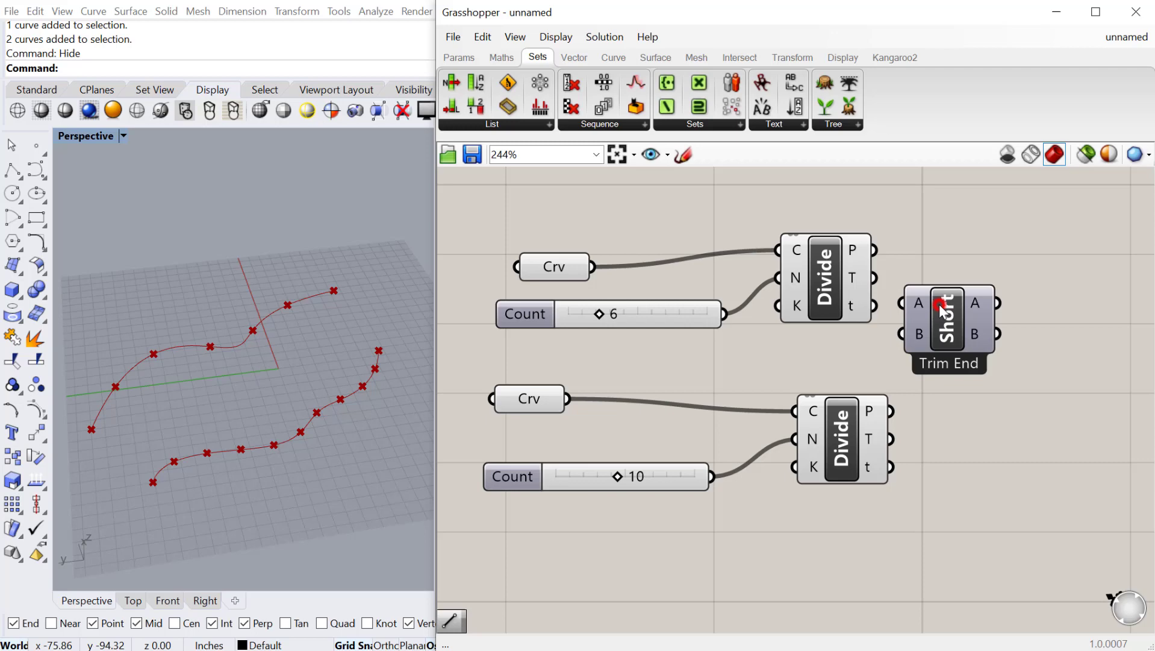
click(513, 125)
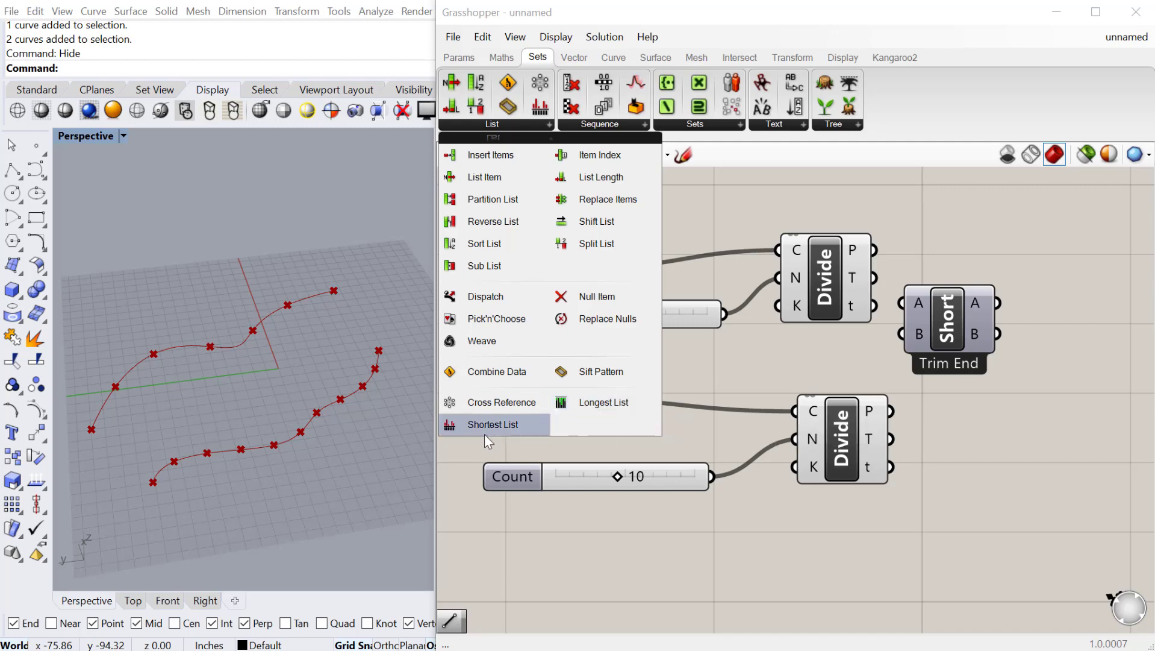
drag(962, 335, 975, 341)
right_drag(986, 454, 923, 445)
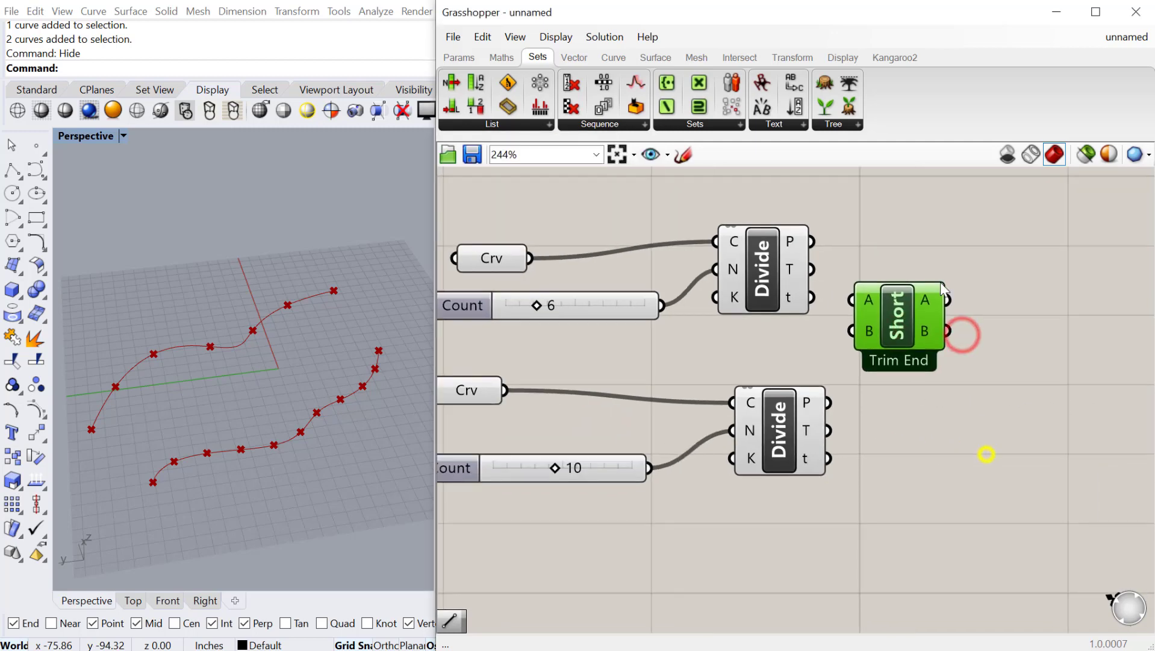
Add a Panel fed by the upper Divide Curve's points output and place it at the far right
double_click(949, 254)
text(pane)
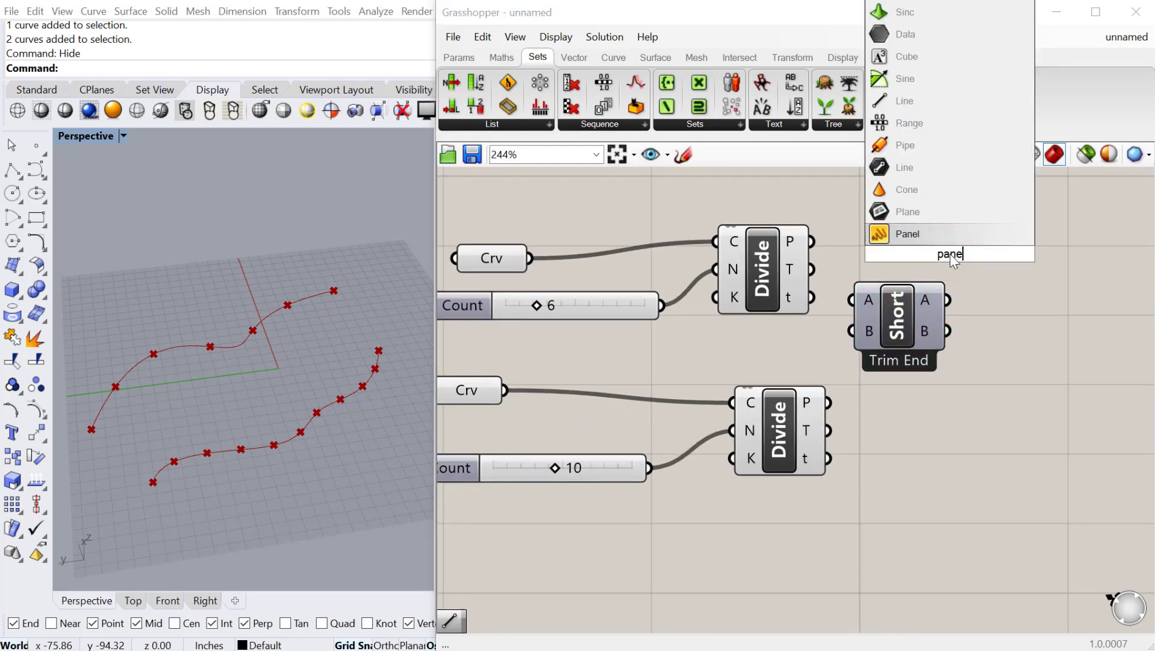
click(933, 230)
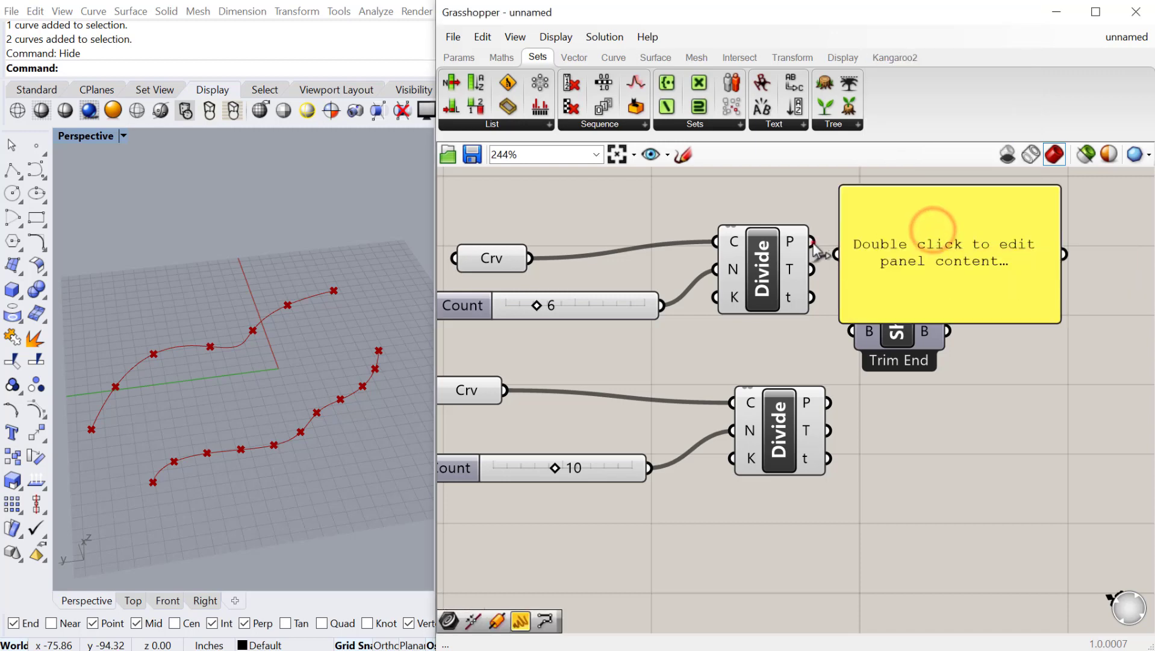
drag(811, 241, 1136, 280)
scroll(1000, 344, down, 3)
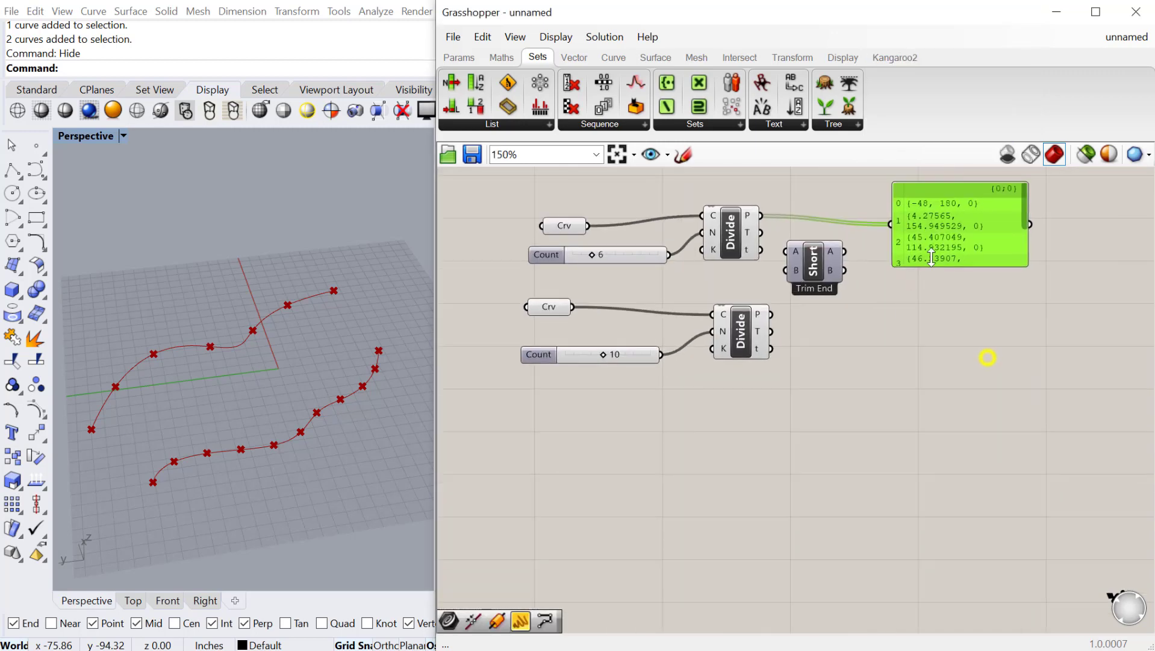
Duplicate the Panel below the first and connect the lower Divide Curve's points output to the copy
alt+drag(948, 233, 986, 428)
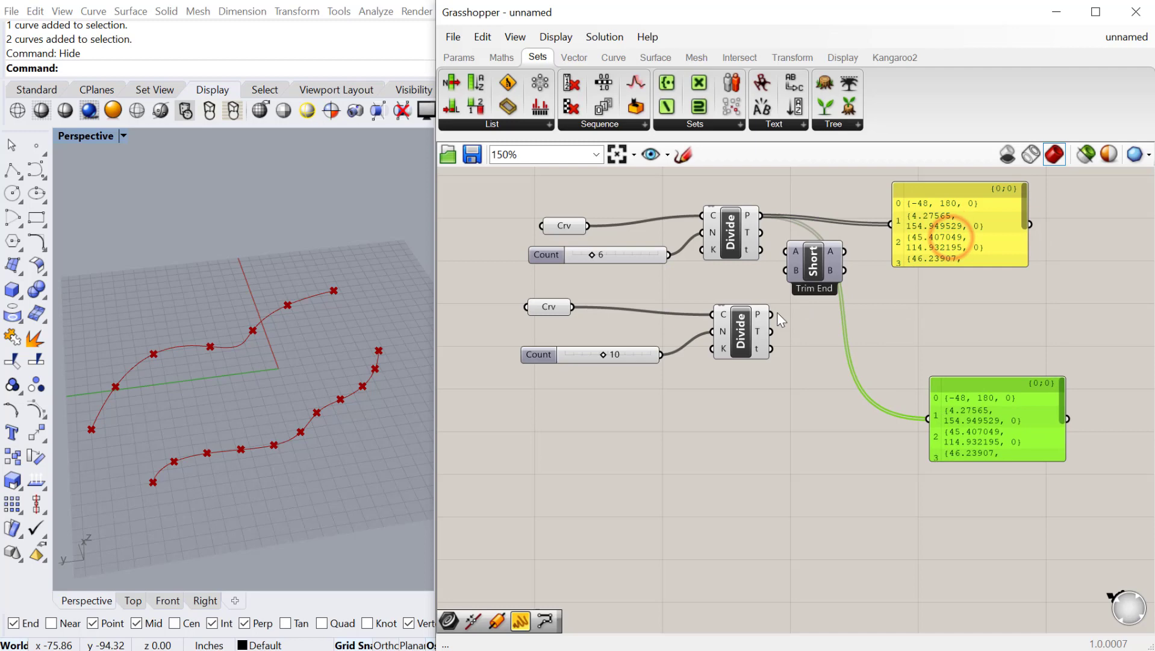
drag(771, 312, 928, 420)
drag(978, 386, 947, 407)
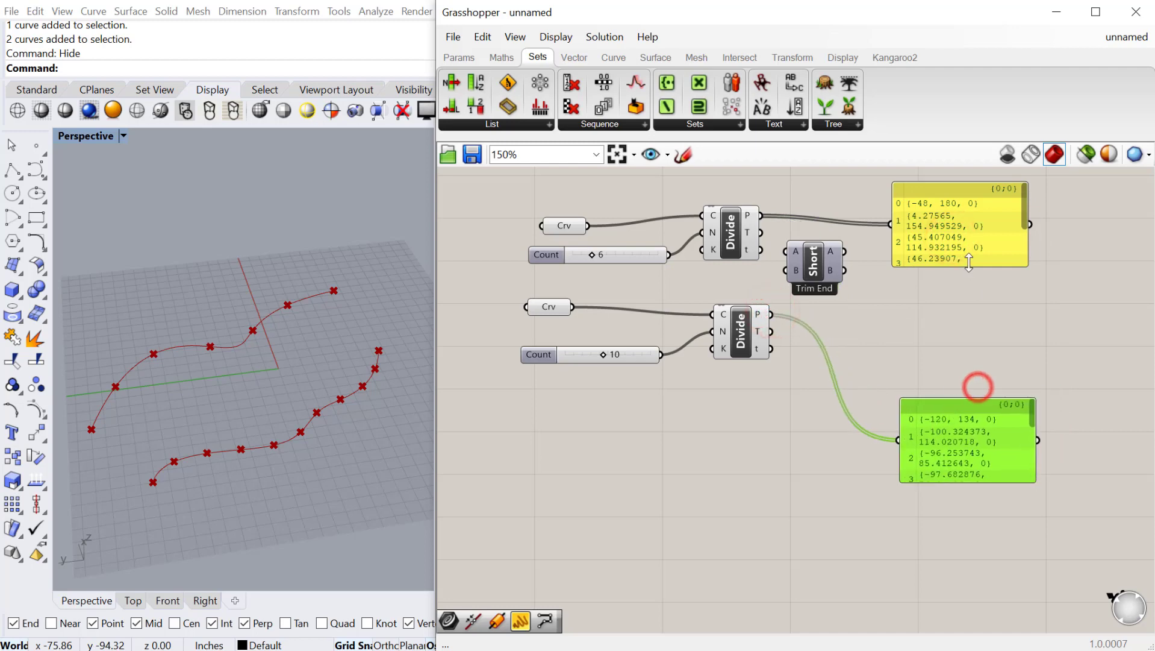
Enlarge both Panels vertically until their full point lists fit, and move them clear of the other components
drag(969, 263, 968, 349)
drag(954, 185, 991, 186)
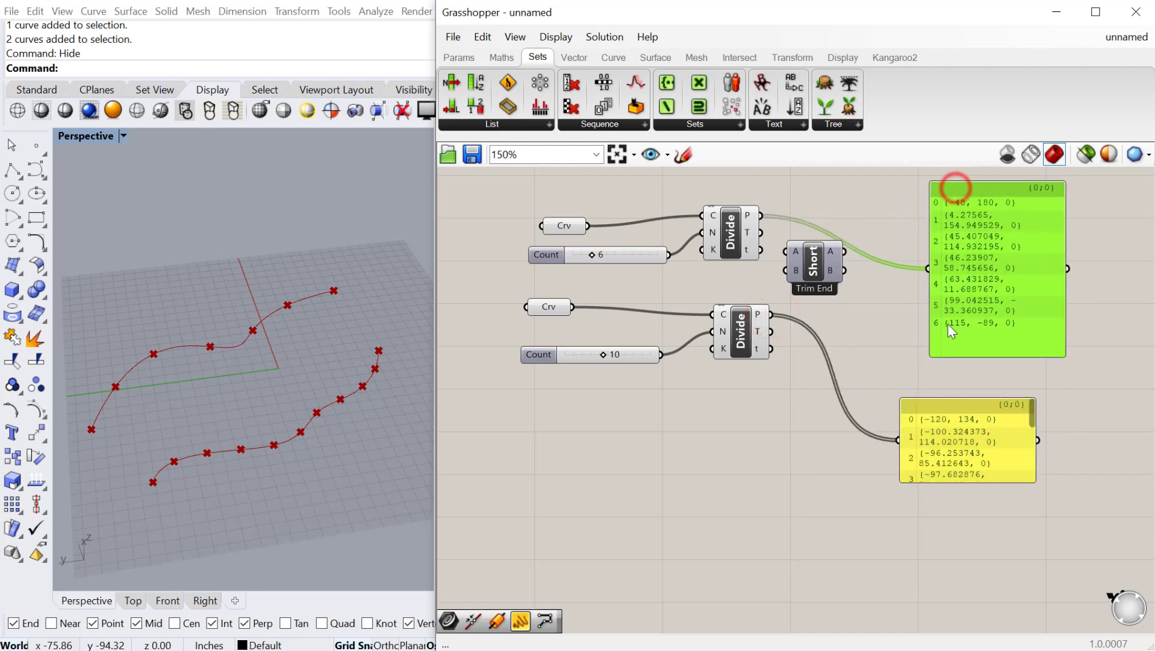
drag(953, 484, 953, 639)
right_drag(945, 526, 888, 438)
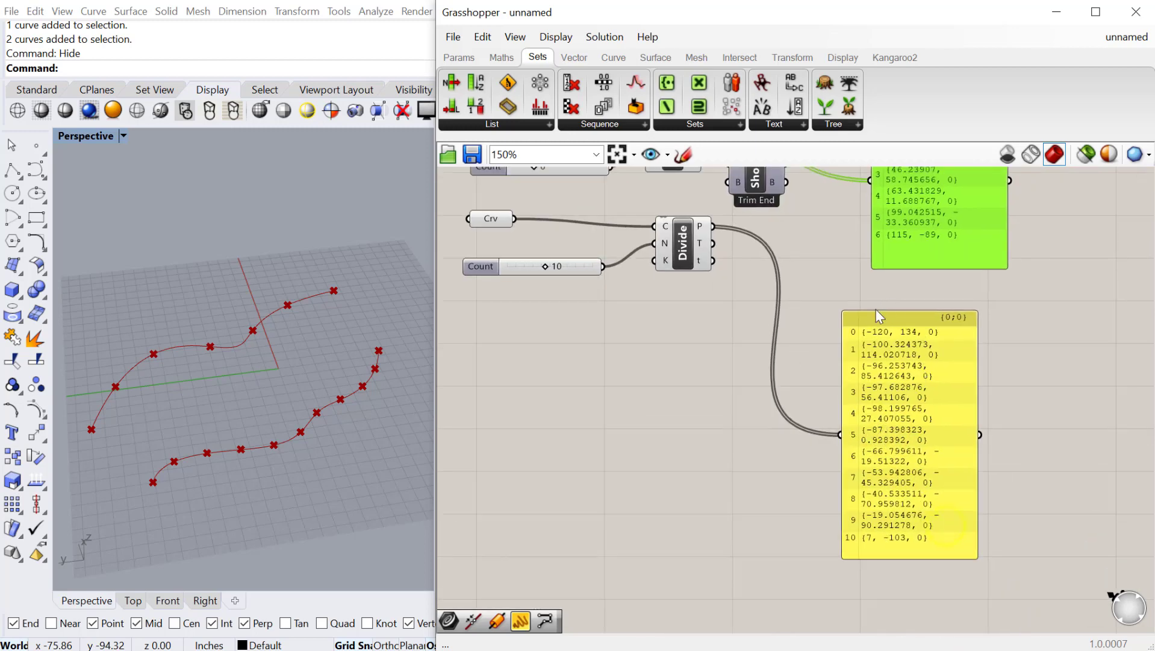
drag(883, 321, 916, 343)
Connect the upper Divide Curve's points to Shortest List input A and the lower one's points to input B
right_drag(802, 256, 816, 401)
drag(768, 320, 778, 329)
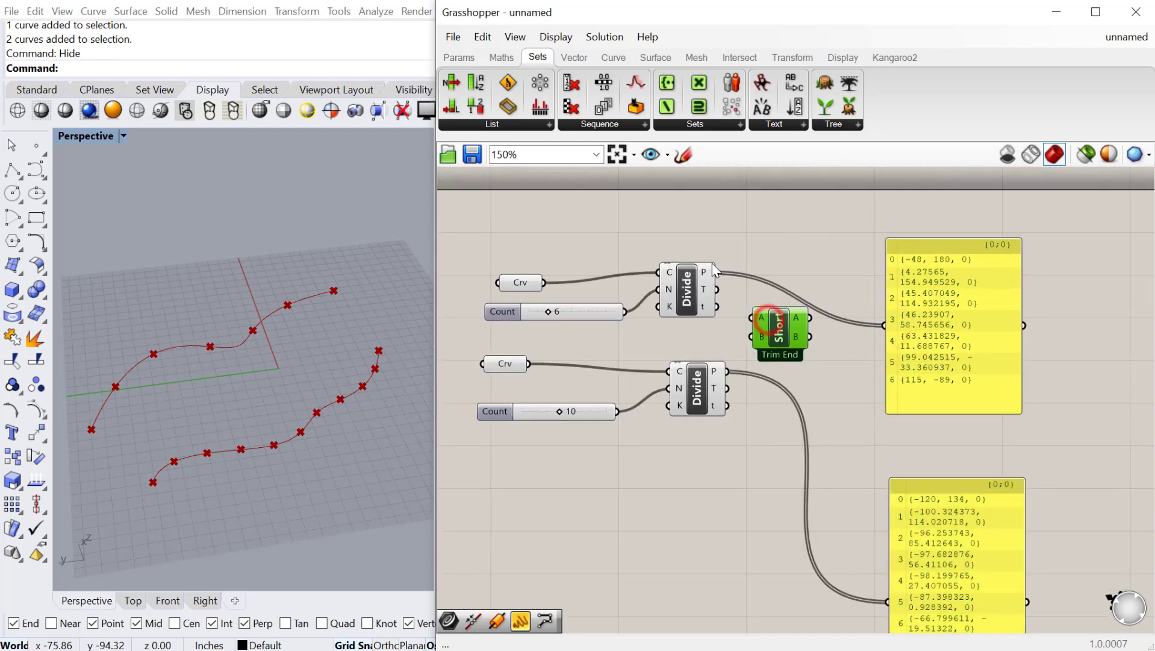
drag(719, 277, 745, 297)
mouse_move(725, 370)
mouse_down()
mouse_move(732, 352)
mouse_move(780, 355)
mouse_up()
Add a Line component beside Shortest List
double_click(831, 362)
text(line)
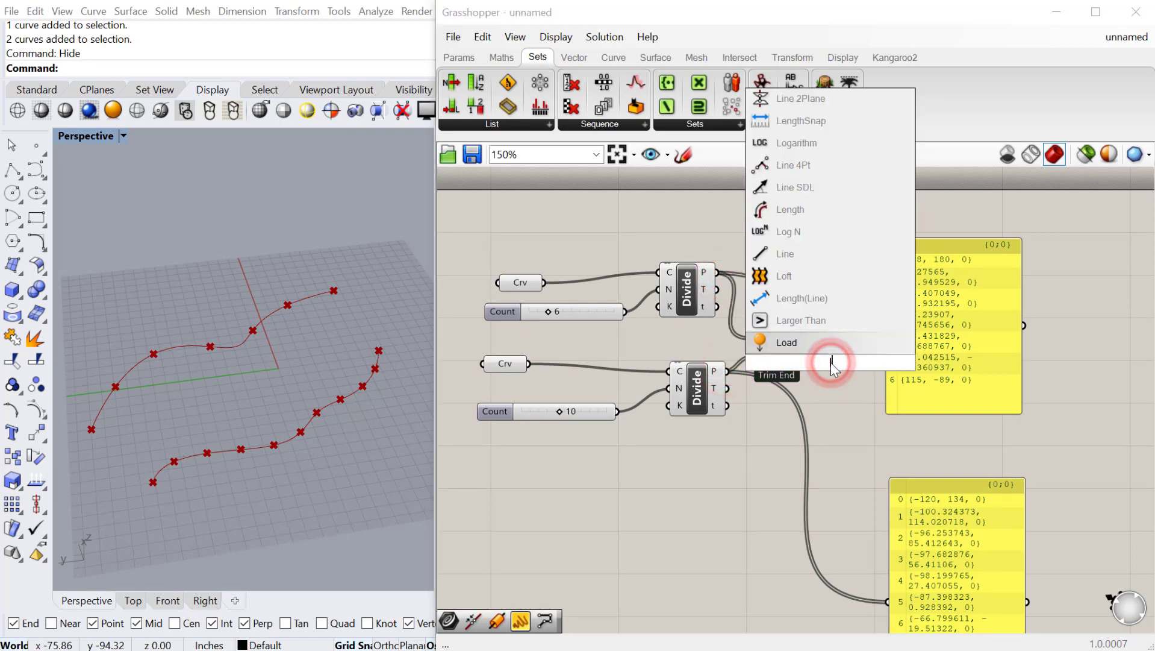
click(807, 341)
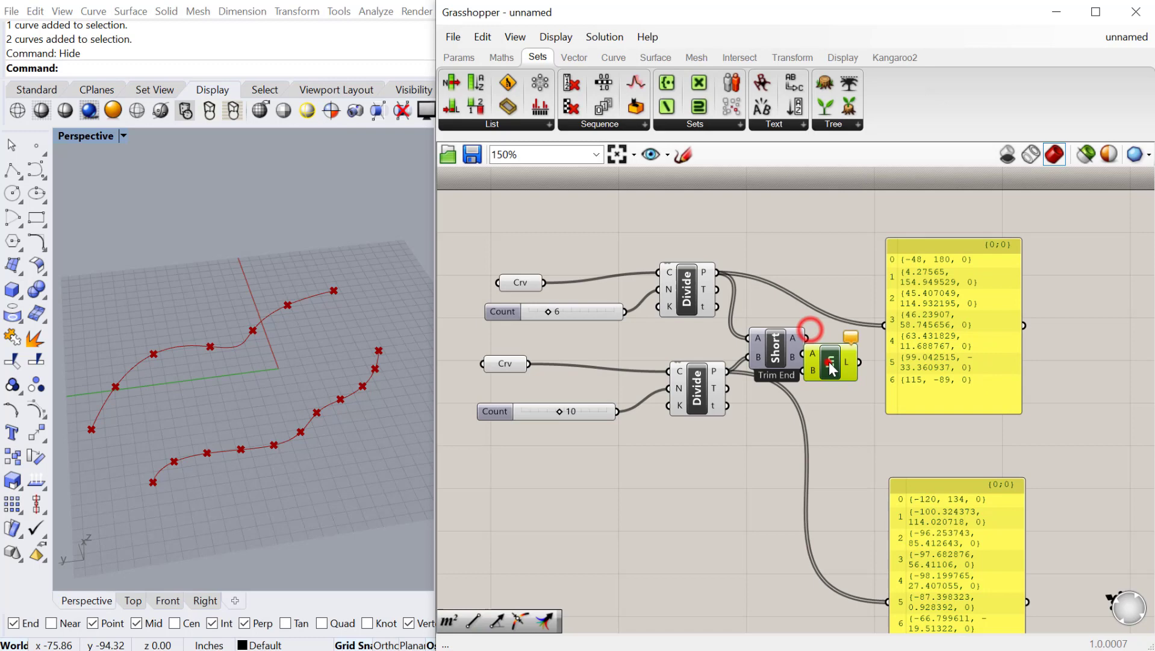
Connect Shortest List outputs A and B to the Line component's A and B inputs, and move the upper Panel clear of it
mouse_move(803, 339)
mouse_down()
mouse_move(848, 356)
mouse_move(818, 355)
mouse_up()
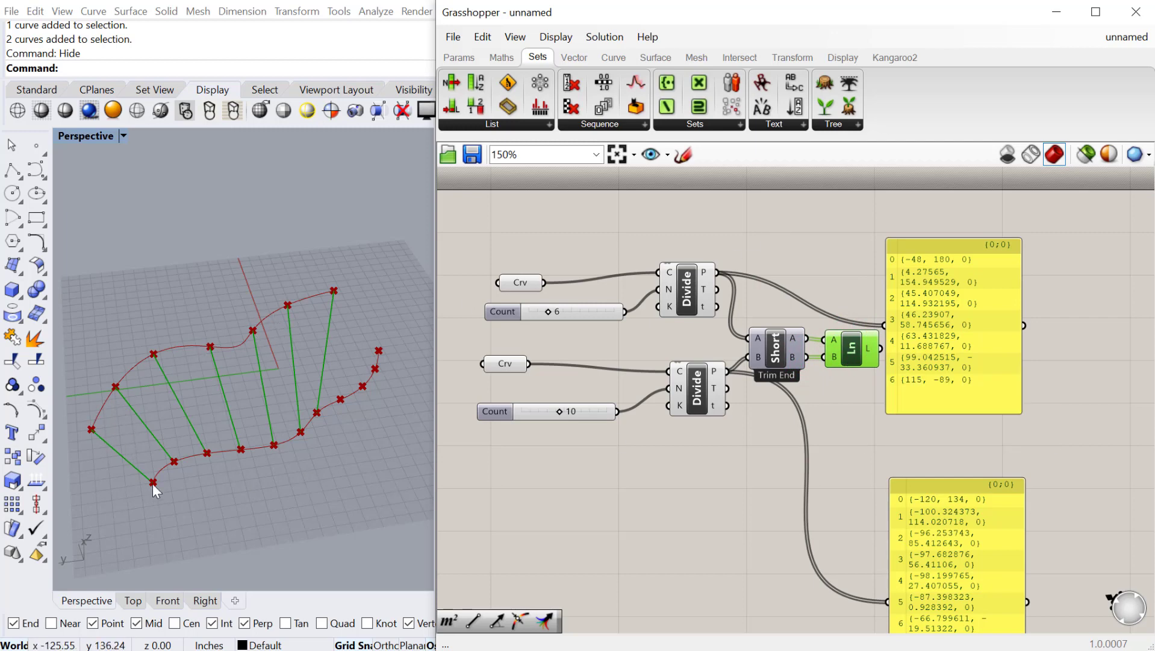
drag(940, 329, 953, 321)
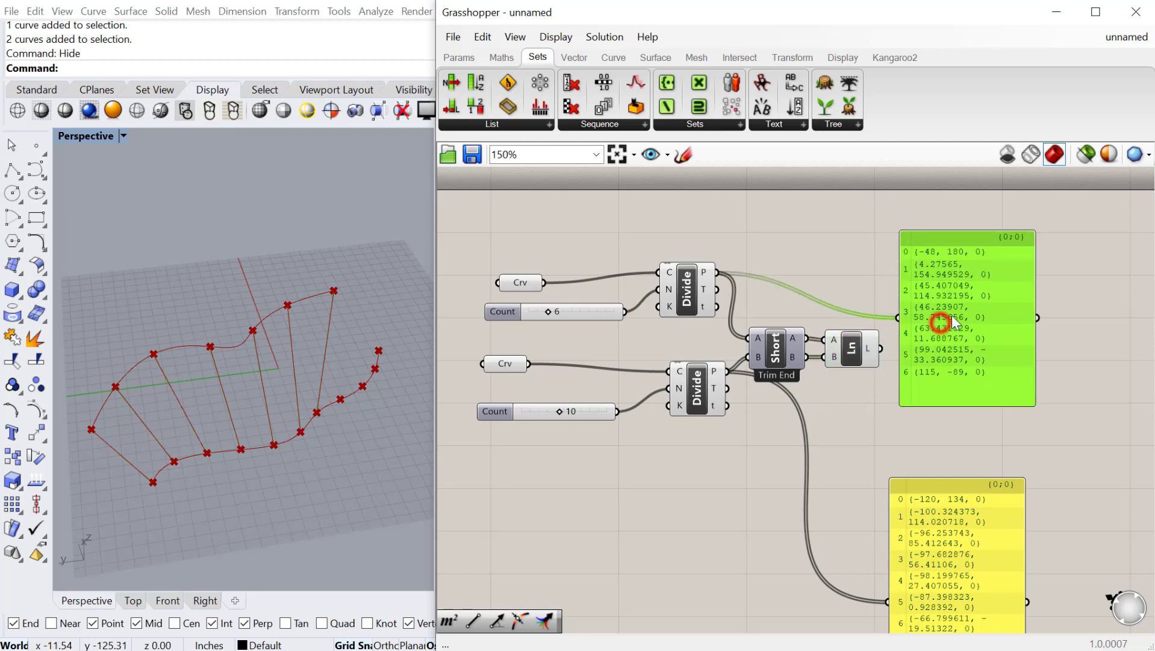
click(776, 351)
scroll(909, 353, down, 2)
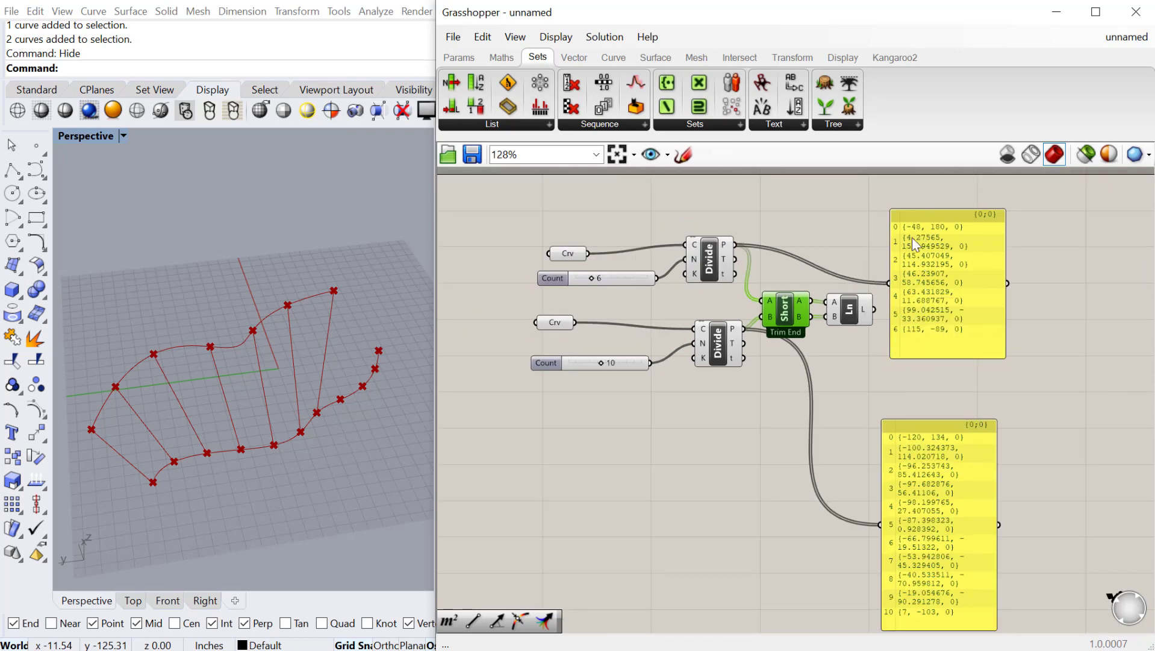
right_drag(894, 355, 802, 309)
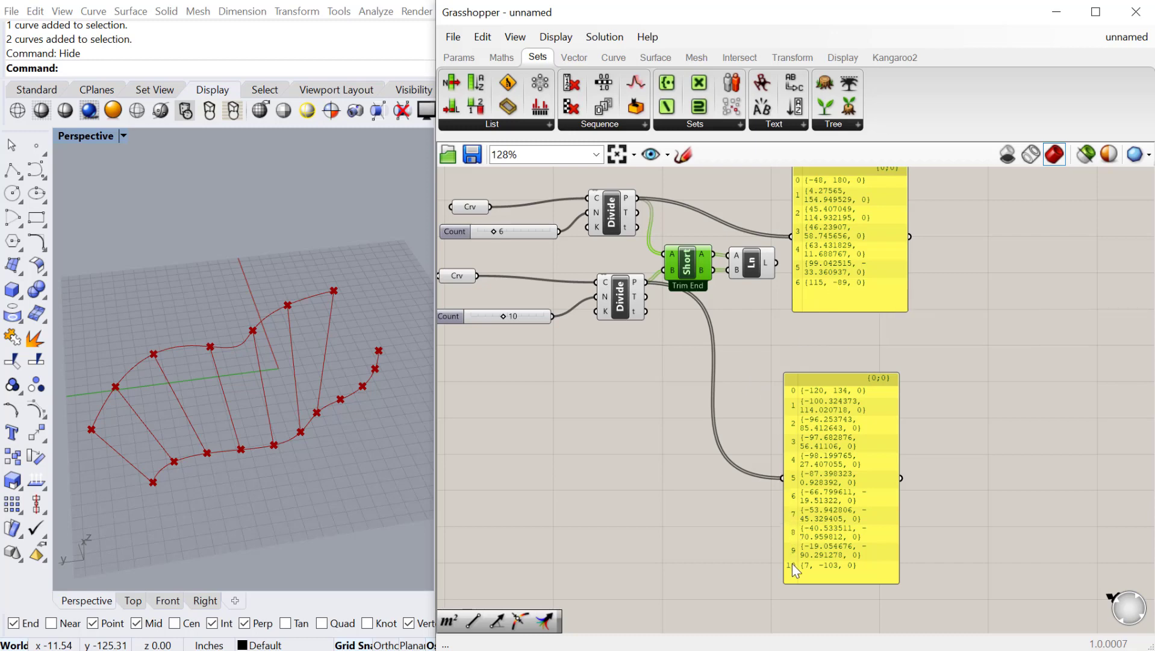
Add a Longest List below Shortest List and connect the upper Divide Curve's points to input A and the lower one's to input B
double_click(624, 417)
text(long)
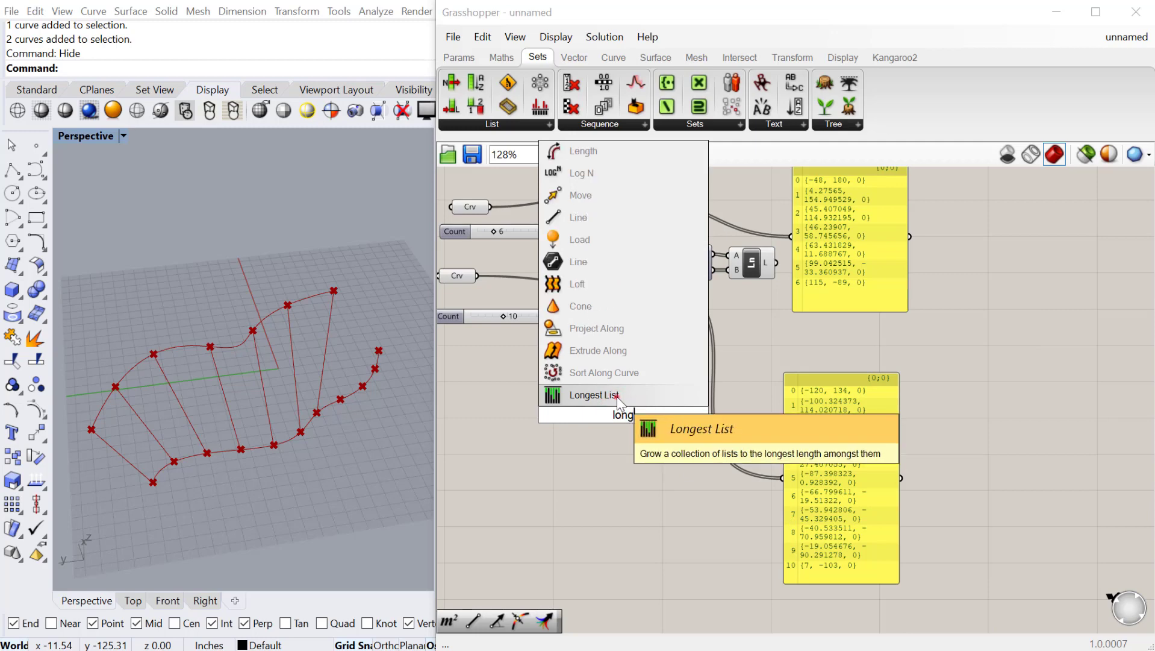
click(618, 397)
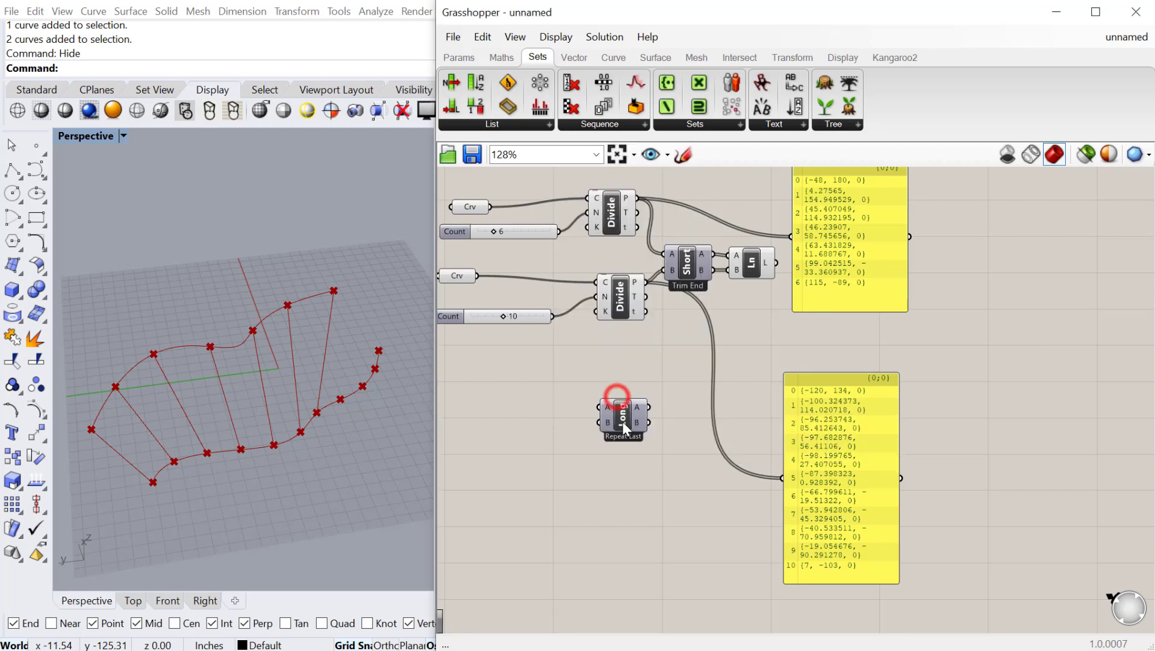
drag(621, 421, 686, 362)
drag(629, 197, 663, 348)
drag(639, 281, 663, 363)
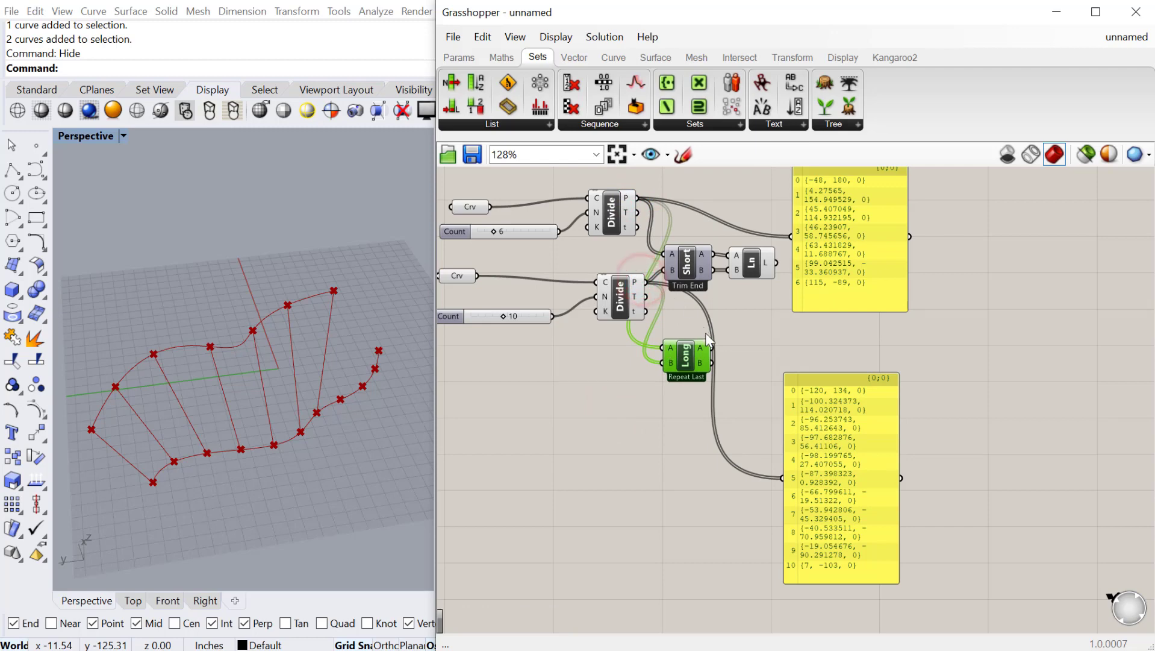
Replace the Line component's inputs with Longest List outputs A and B, and delete the Shortest List component
drag(720, 298, 731, 255)
drag(712, 362, 746, 302)
drag(789, 336, 909, 329)
key(Delete)
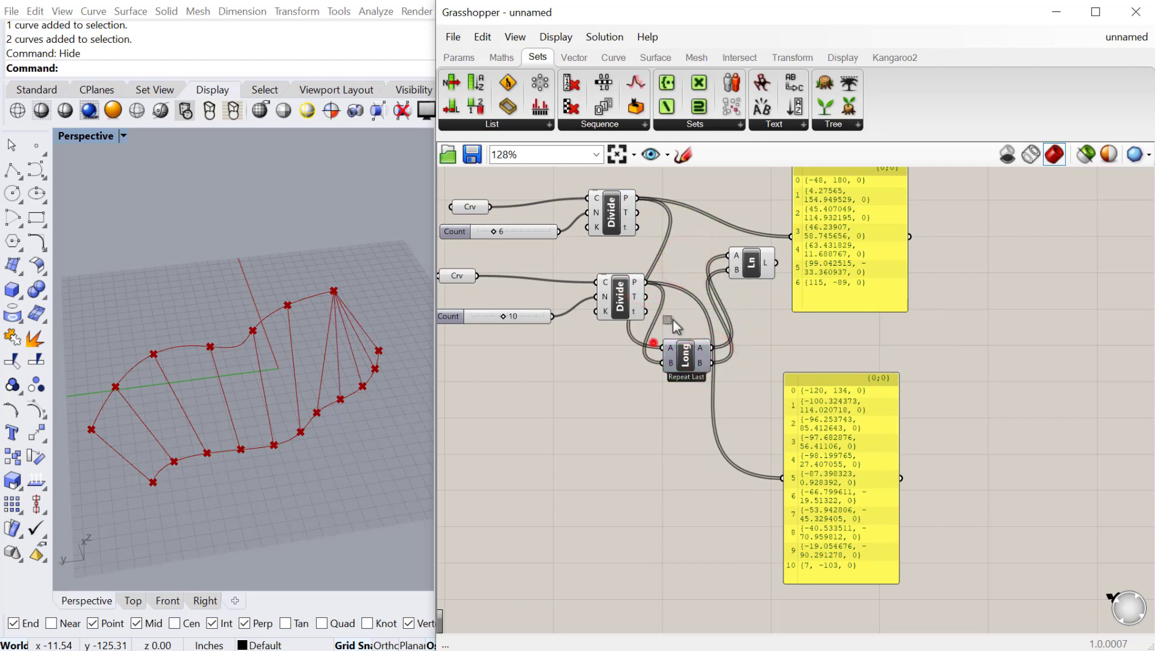
Move Longest List up into the gap between the Divide Curves and Line, and shift Line and the upper Panel clear of it
drag(687, 357, 761, 269)
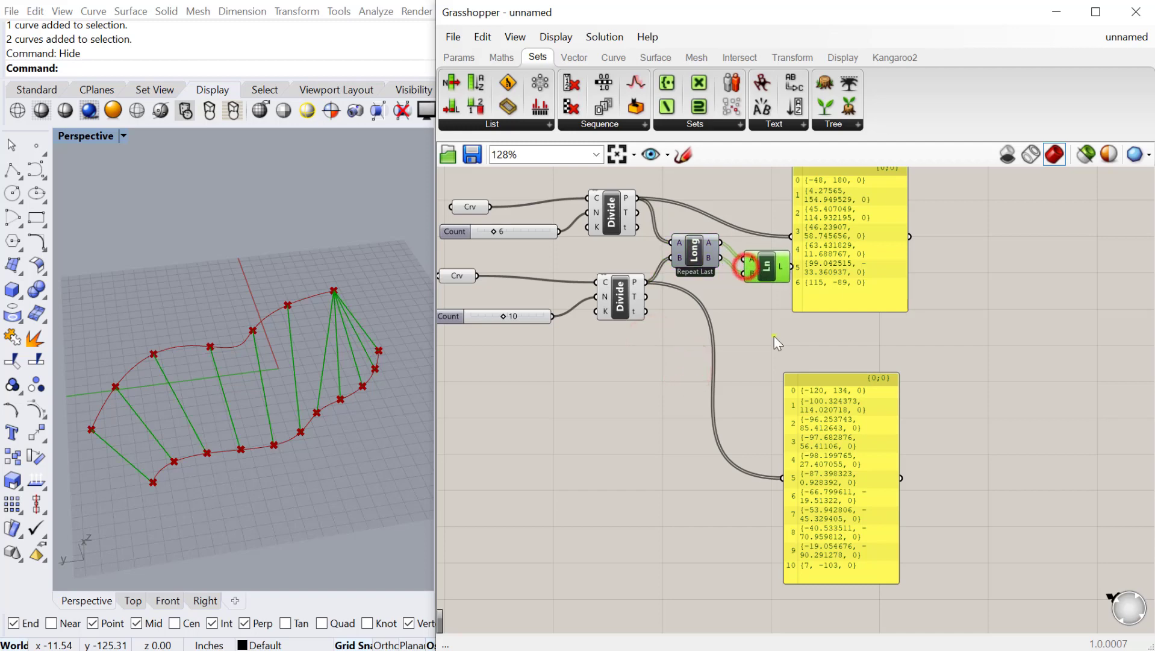
right_drag(775, 335, 669, 340)
drag(751, 219, 800, 220)
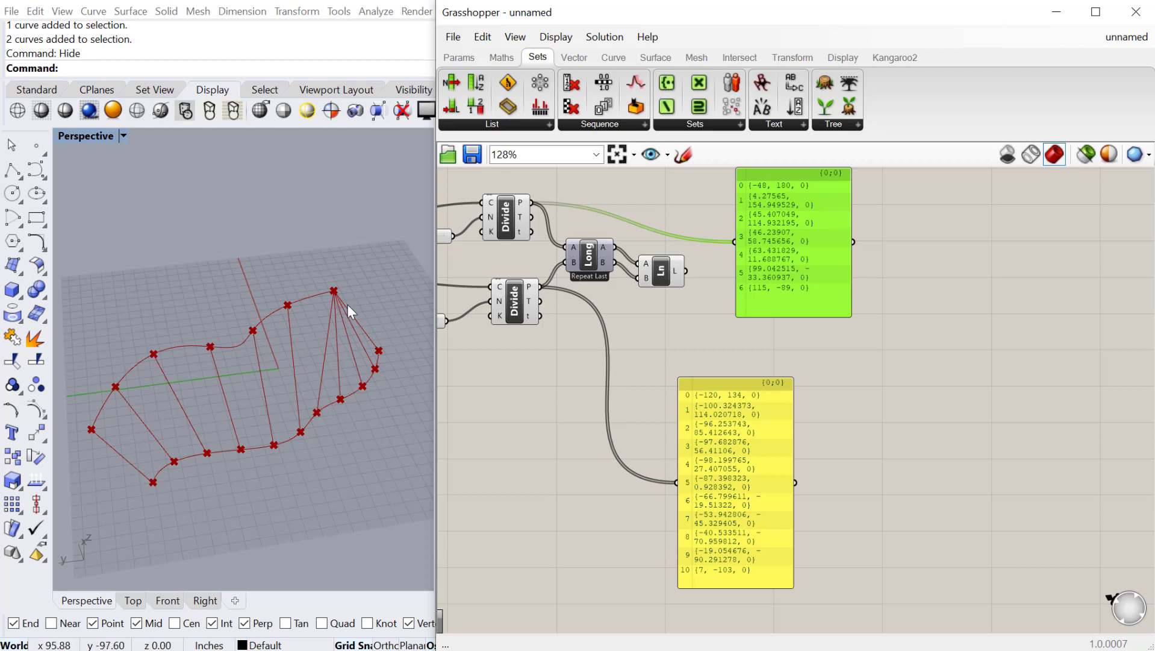
right_drag(665, 342, 680, 369)
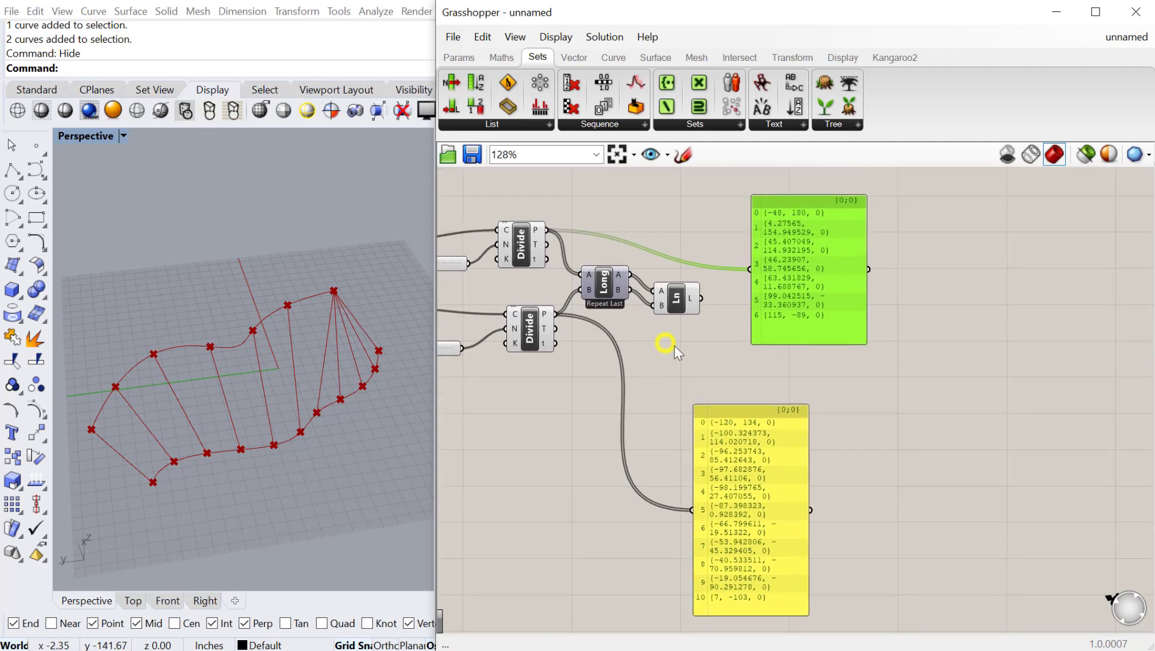
Move Longest List and Line away from the Divide Curve components, and delete Longest List while keeping Line
drag(696, 348, 618, 285)
drag(612, 284, 877, 362)
click(870, 452)
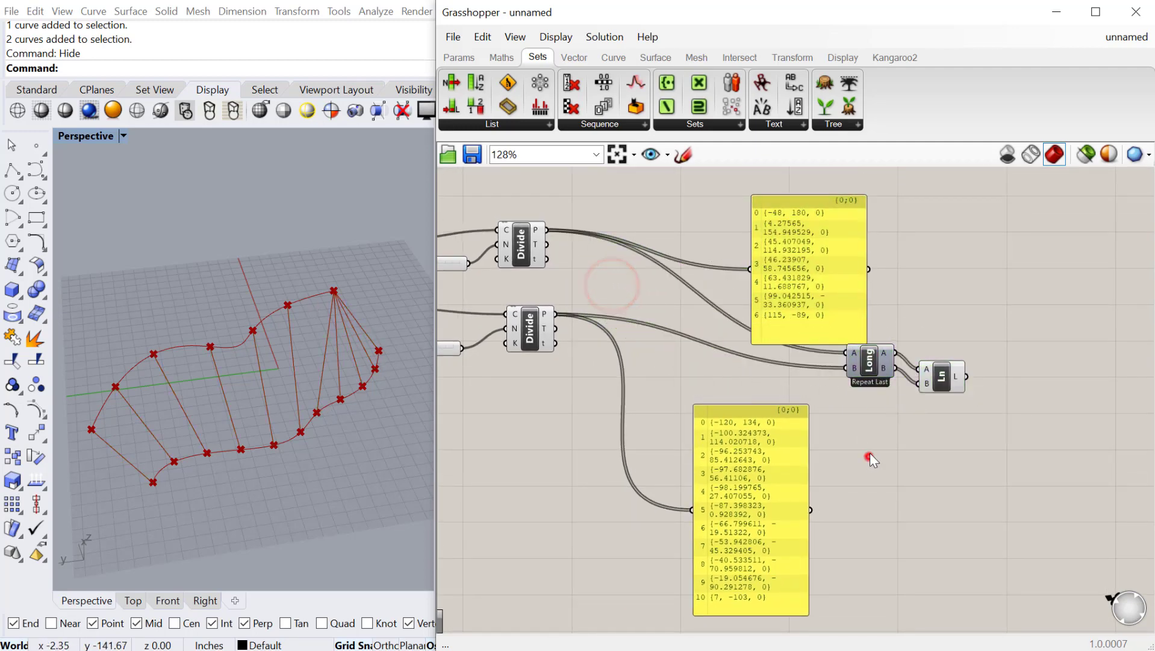
click(857, 352)
key(Delete)
Add a Cross Reference component between the Divide Curve components and the Panels
click(694, 317)
double_click(694, 317)
text(cross)
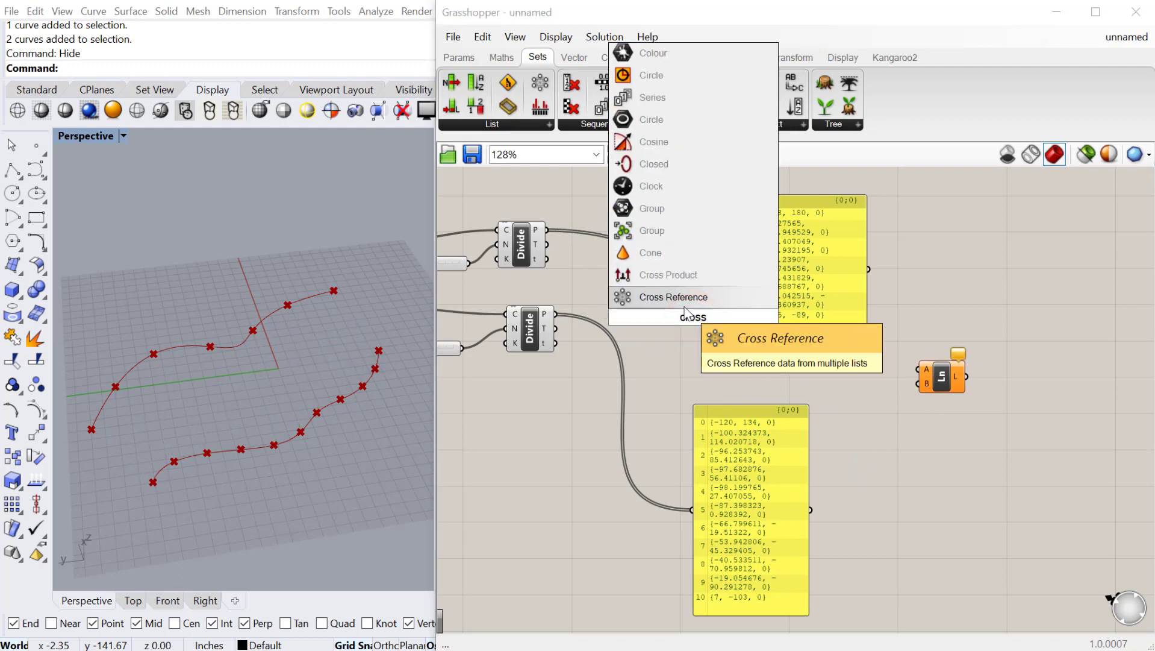
key(Return)
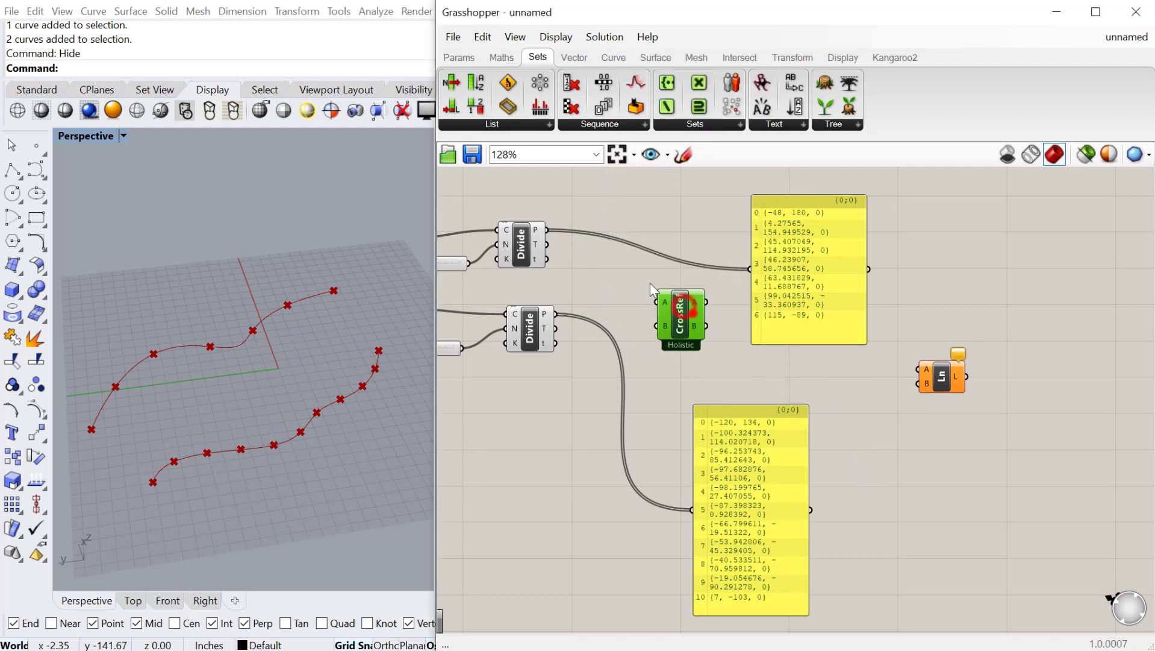
Connect the upper and lower Divide Curve points to Cross Reference inputs A and B, and its outputs to Line's A and B inputs
drag(691, 310, 655, 304)
drag(542, 224, 621, 287)
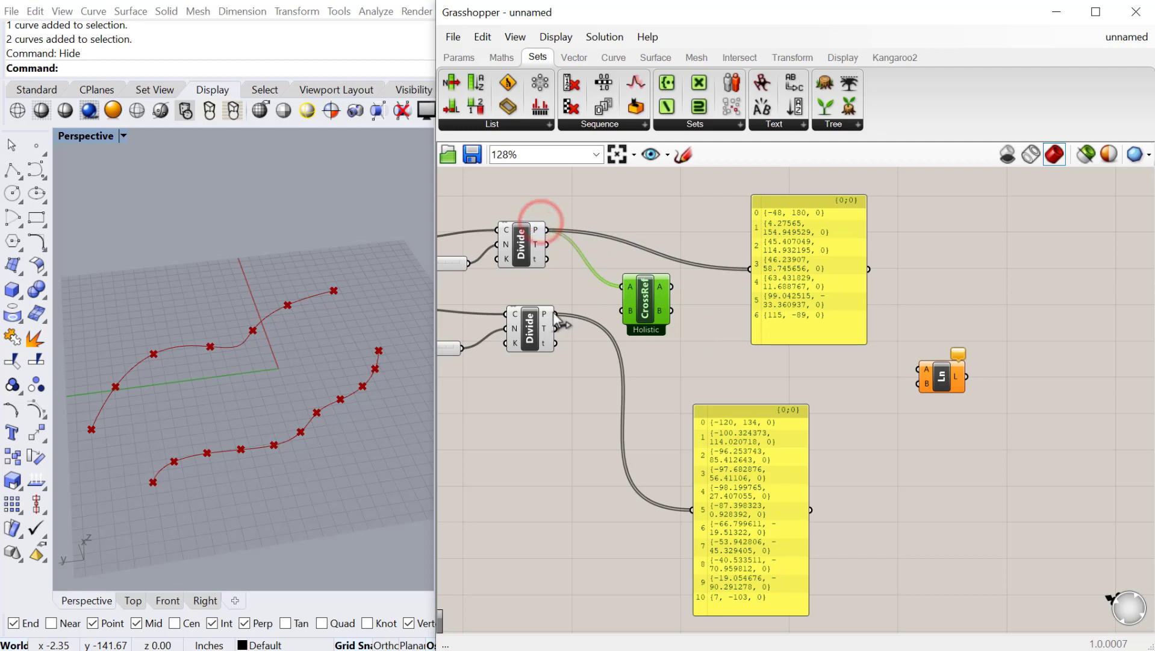
mouse_move(556, 314)
mouse_down()
mouse_move(620, 309)
mouse_move(920, 368)
mouse_move(801, 309)
mouse_move(705, 314)
mouse_move(726, 319)
mouse_up()
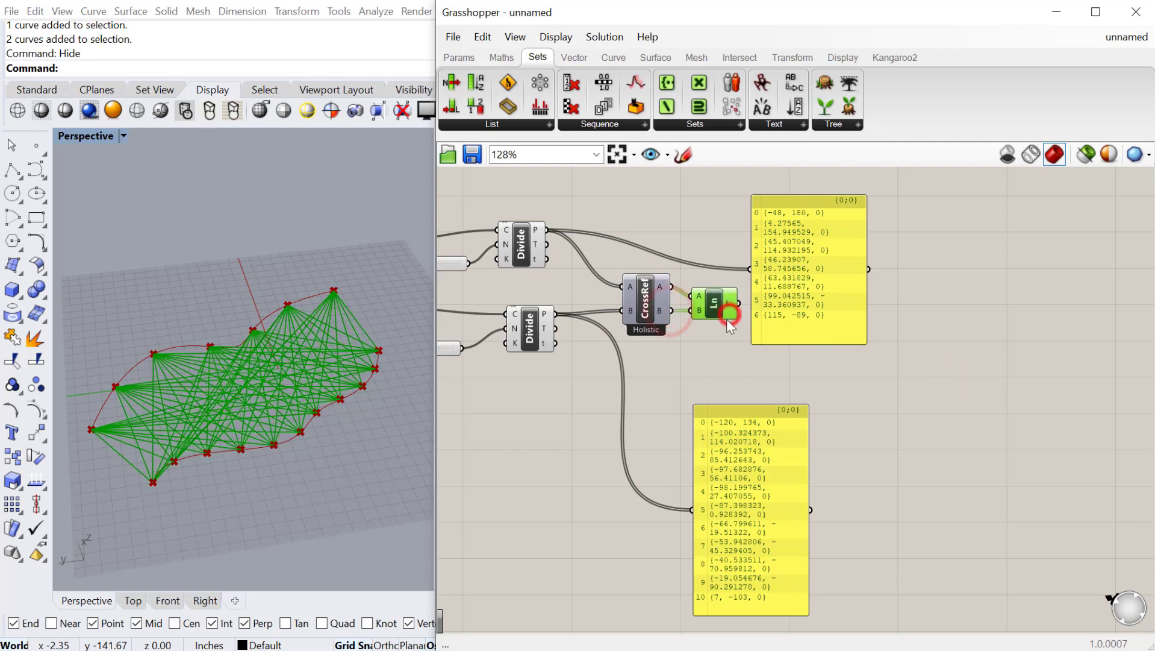
Move both Panels clear of the Line component and inspect the cross-referenced lines in the Rhino perspective view
drag(802, 200, 842, 202)
drag(741, 414, 852, 396)
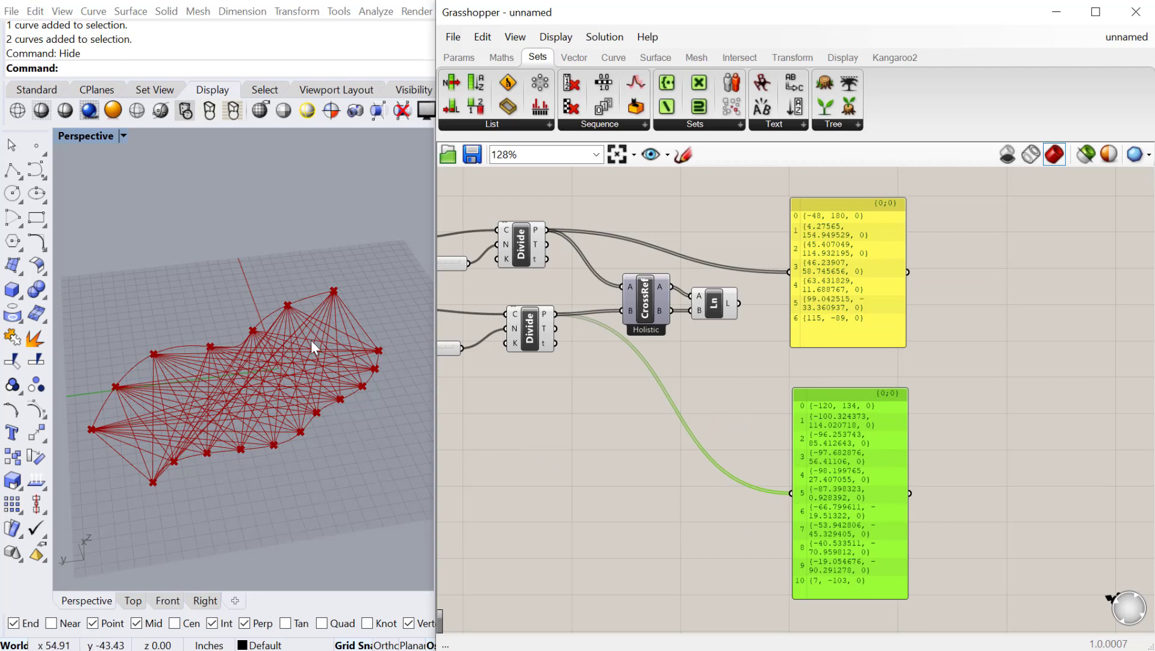
right_drag(288, 434, 281, 452)
right_drag(272, 467, 270, 418)
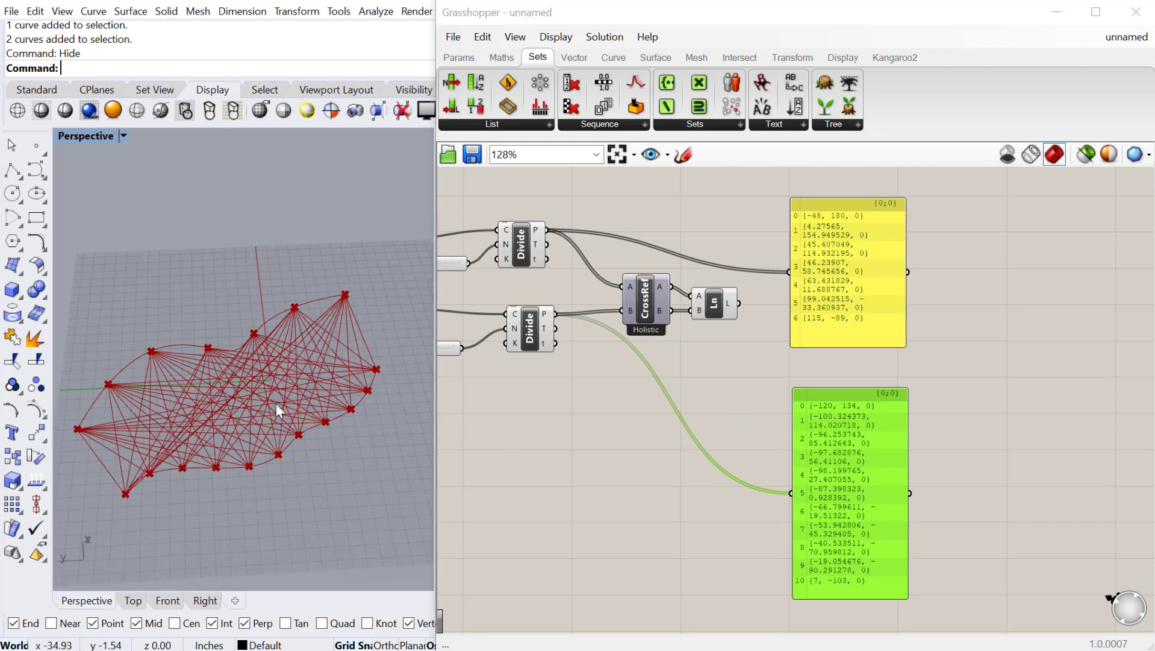
right_drag(258, 345, 253, 415)
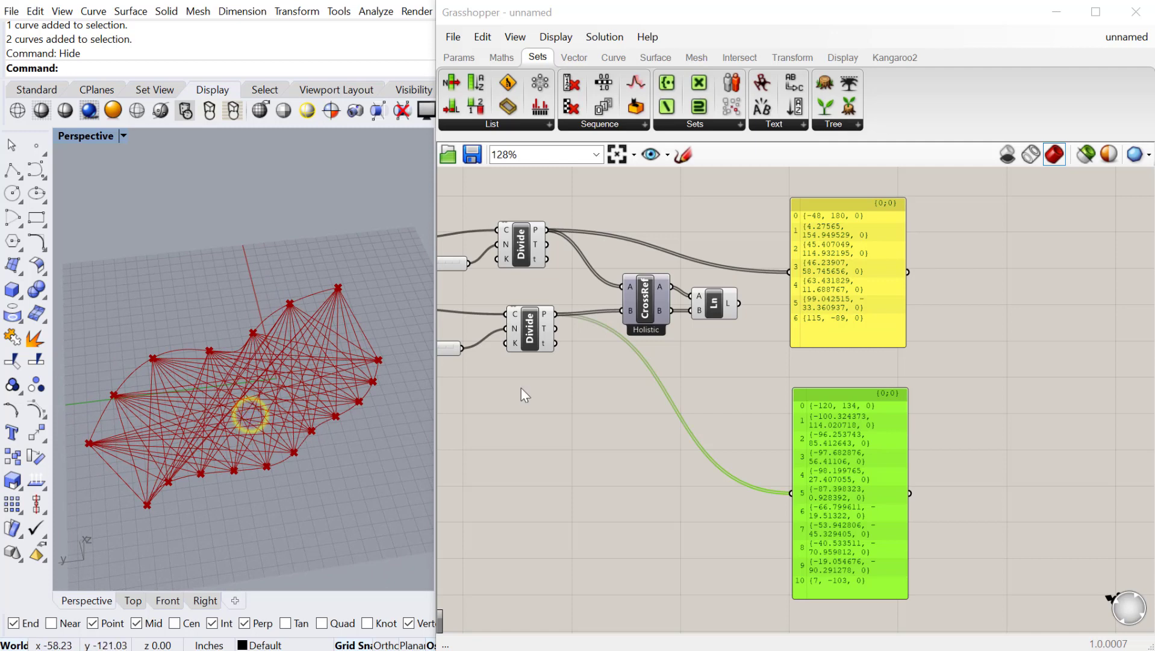